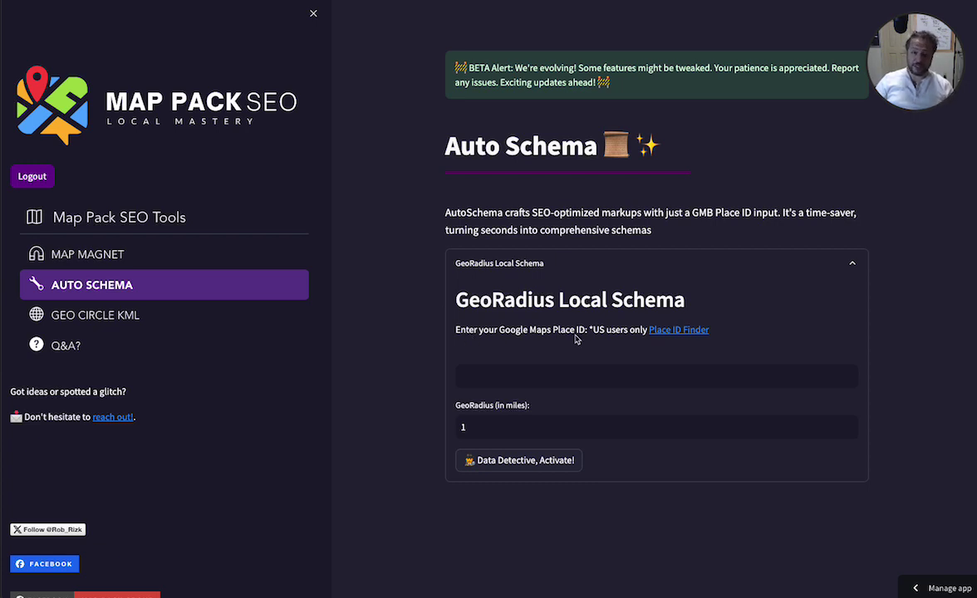
# Focus the empty Place ID field in Auto Schema's GeoRadius Local Schema form.
pyautogui.click(515, 375)
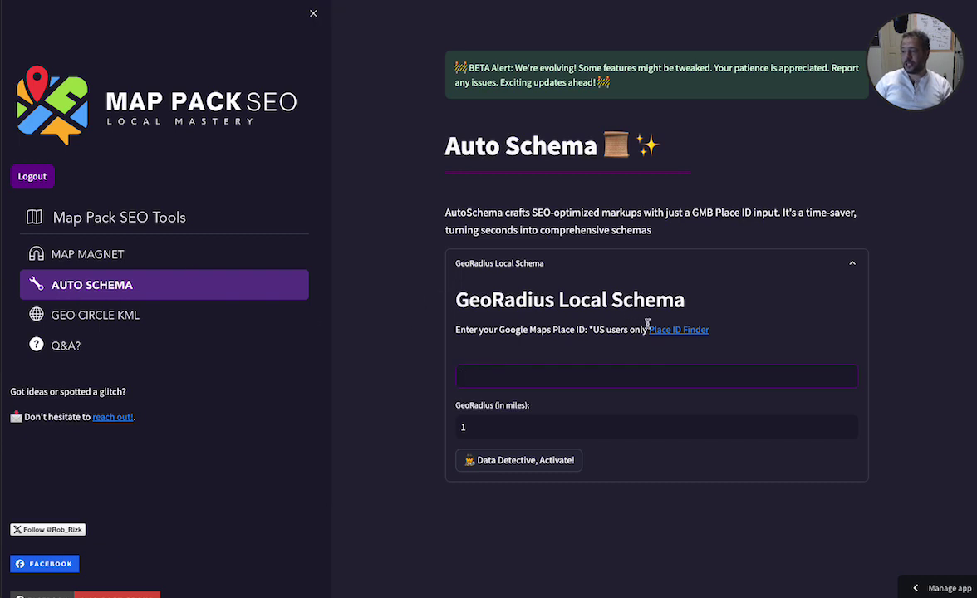
# Search 'rizk ad' on the Place ID Finder, choose the Worth, IL result, and select its Place ID.
pyautogui.click(675, 330)
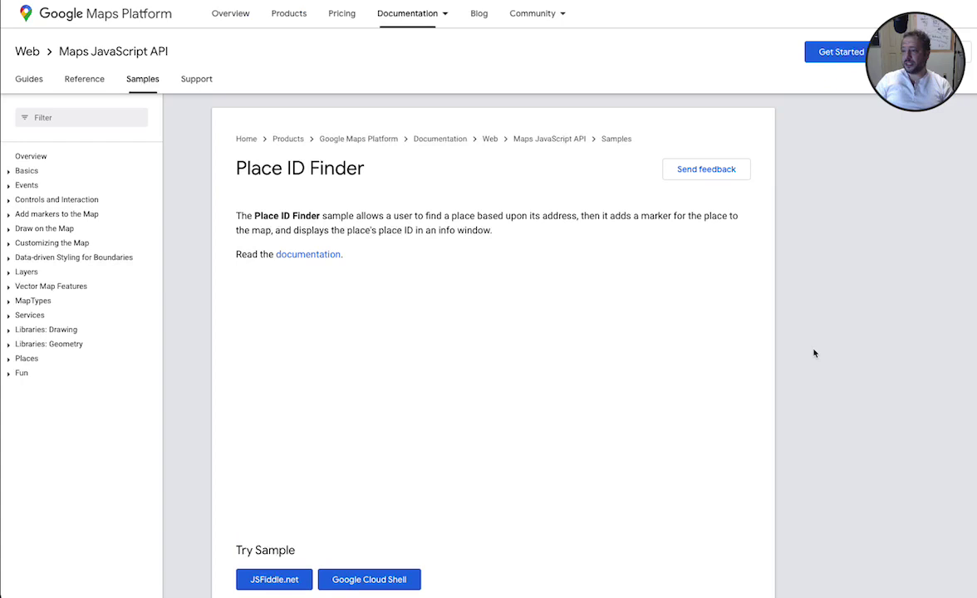
pyautogui.click(405, 287)
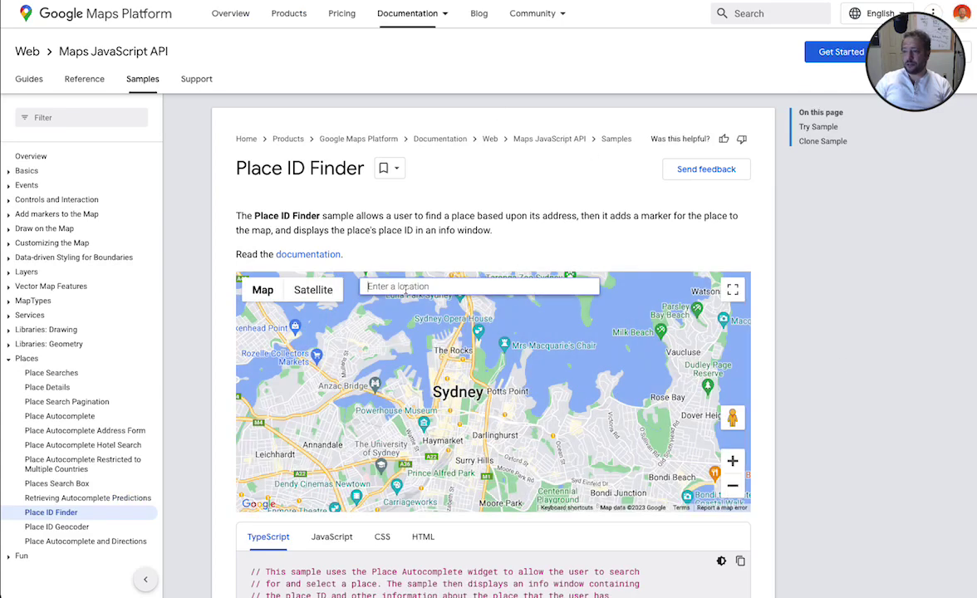
pyautogui.write('rizk ad')
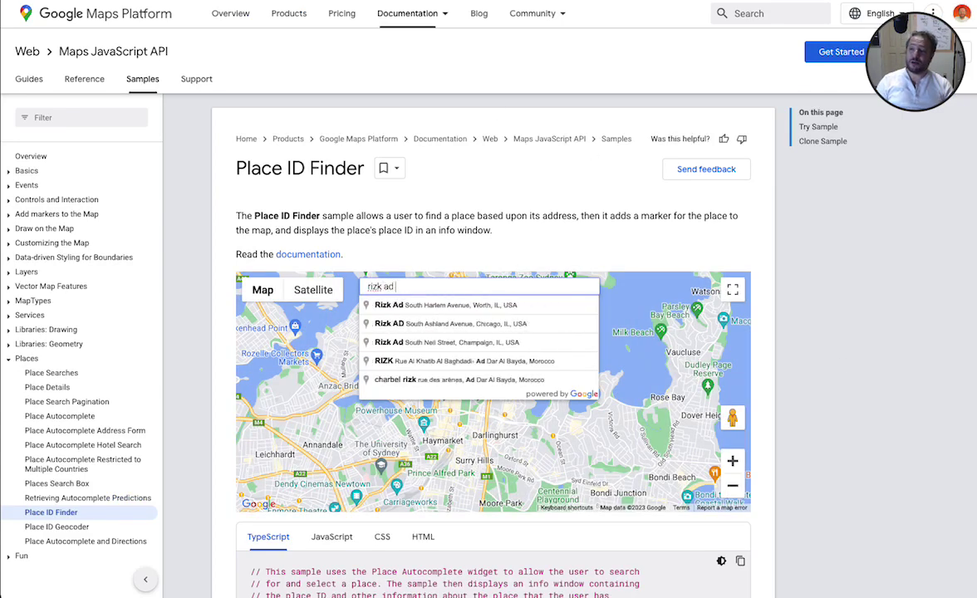
pyautogui.press('Down')
pyautogui.press('Return')
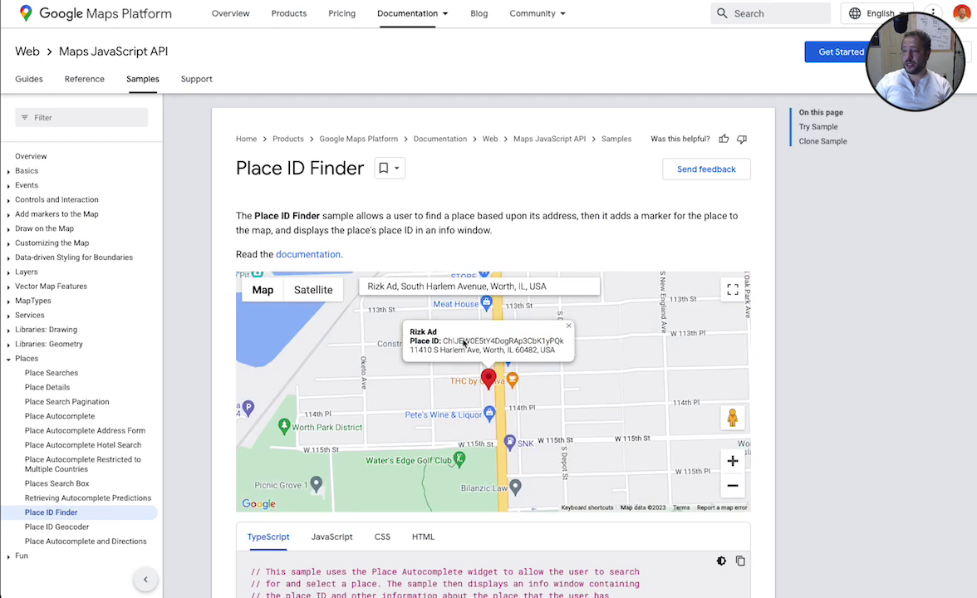
pyautogui.moveTo(443, 341); pyautogui.dragTo(568, 344)
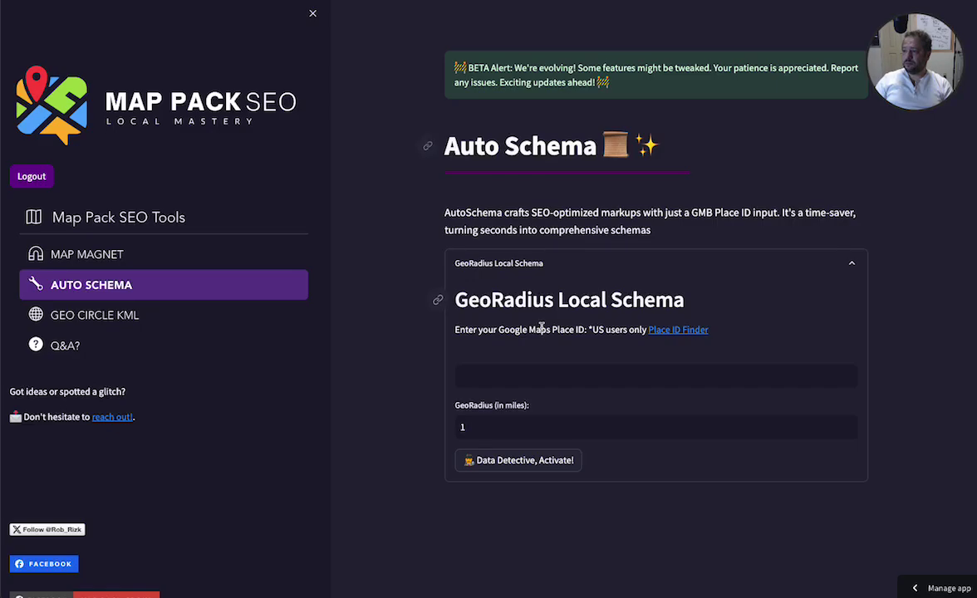
# Paste Place ID ChIJEW0E5tY4DogRAp3CbK1yPQk into the GeoRadius Local Schema form.
pyautogui.click(544, 376)
pyautogui.write('ChIJEW0E5tY4DogRAp3CbK1yPQk')
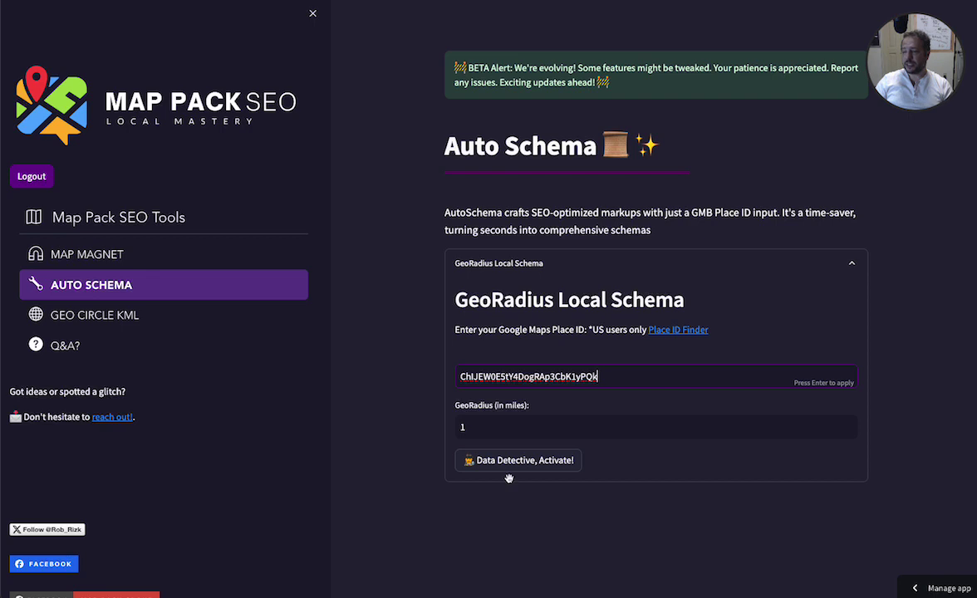
pyautogui.moveTo(502, 371)
pyautogui.mouseDown()
pyautogui.moveTo(482, 380)
pyautogui.moveTo(518, 388)
pyautogui.mouseUp()
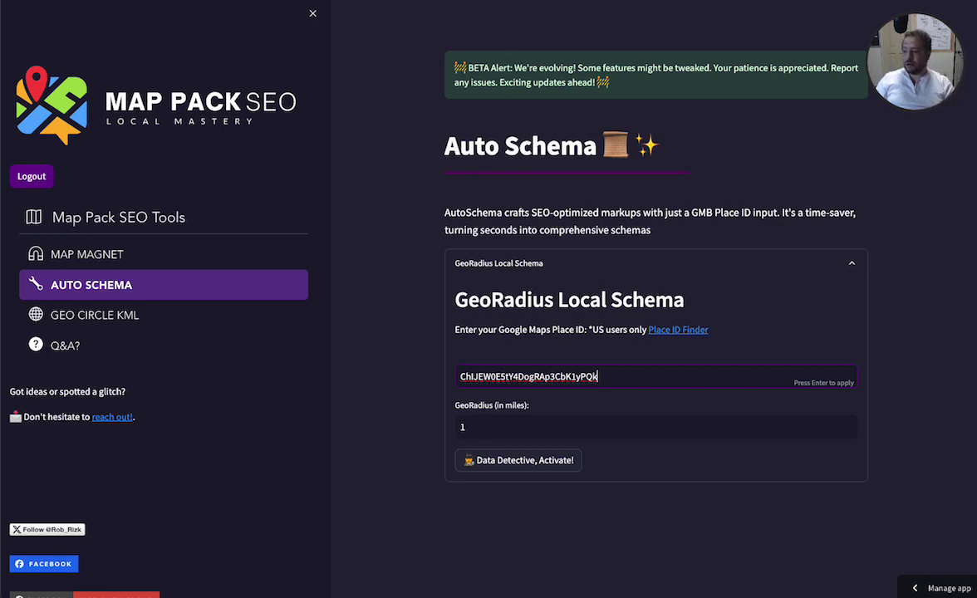
# Change the GeoRadius to 10 miles and run 'Data Detective, Activate!' to generate the schema.
pyautogui.doubleClick(497, 423)
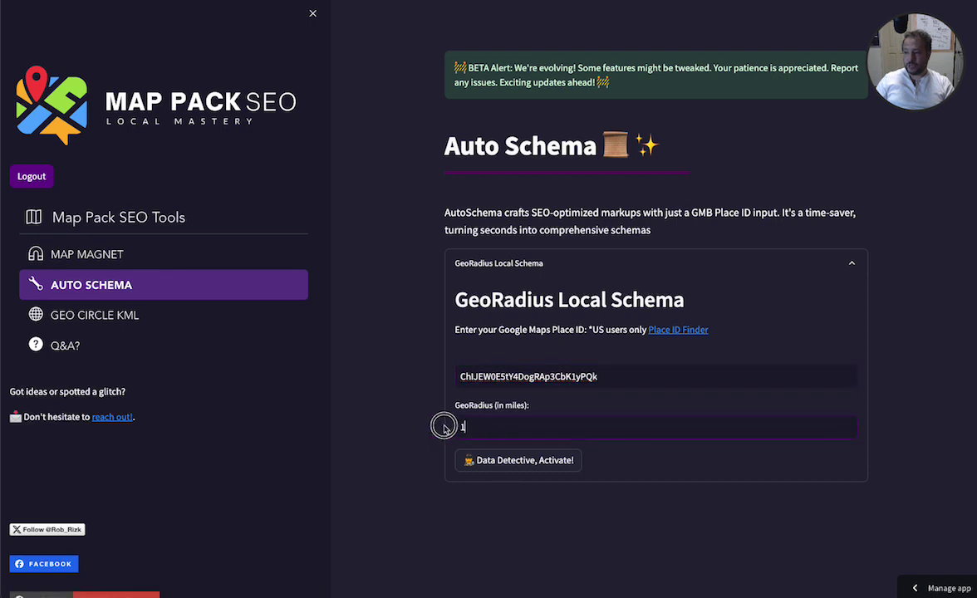
pyautogui.write('10')
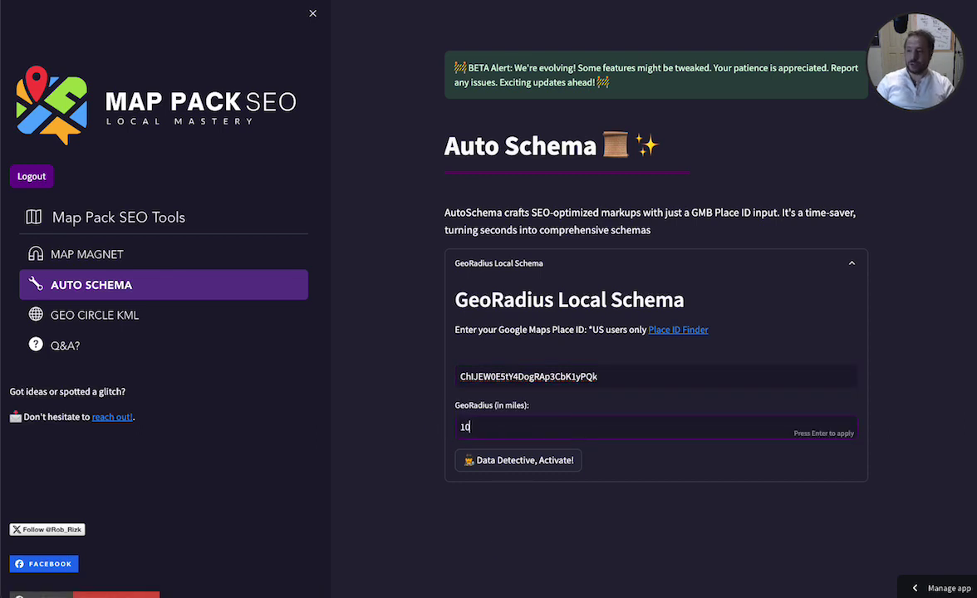
pyautogui.click(509, 464)
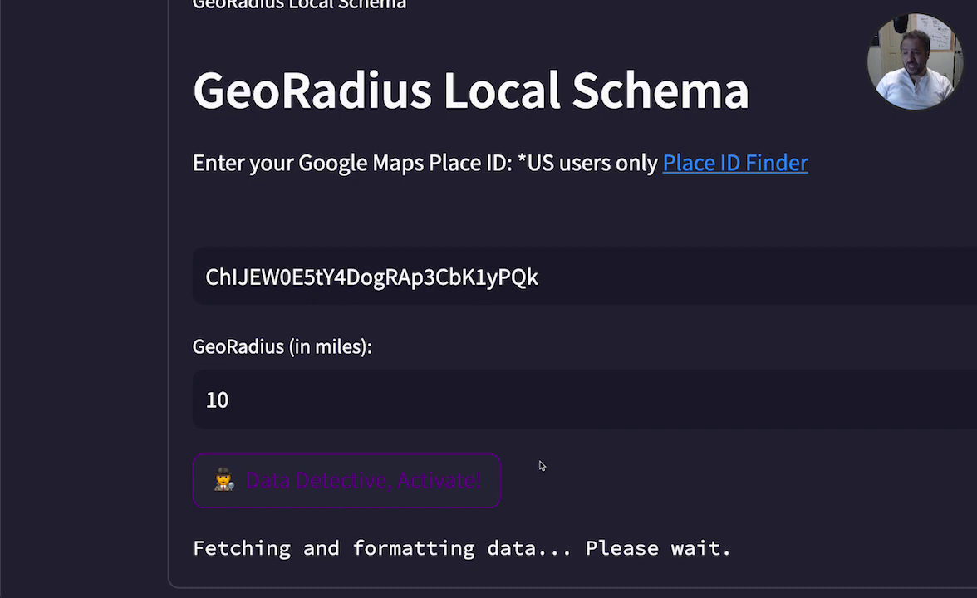
pyautogui.scroll(-1, 540, 466)
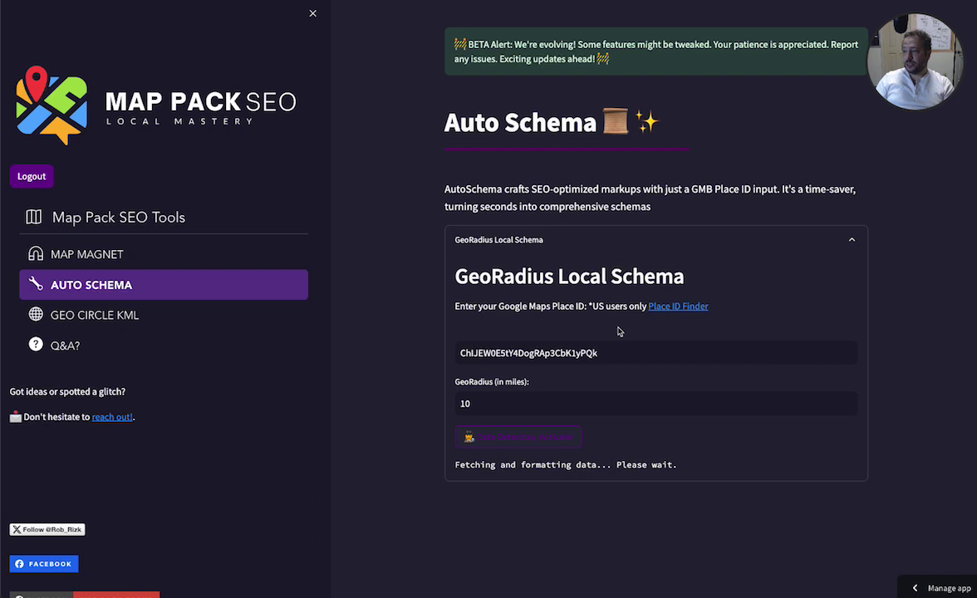
pyautogui.scroll(-2, 686, 426)
pyautogui.scroll(-3, 686, 426)
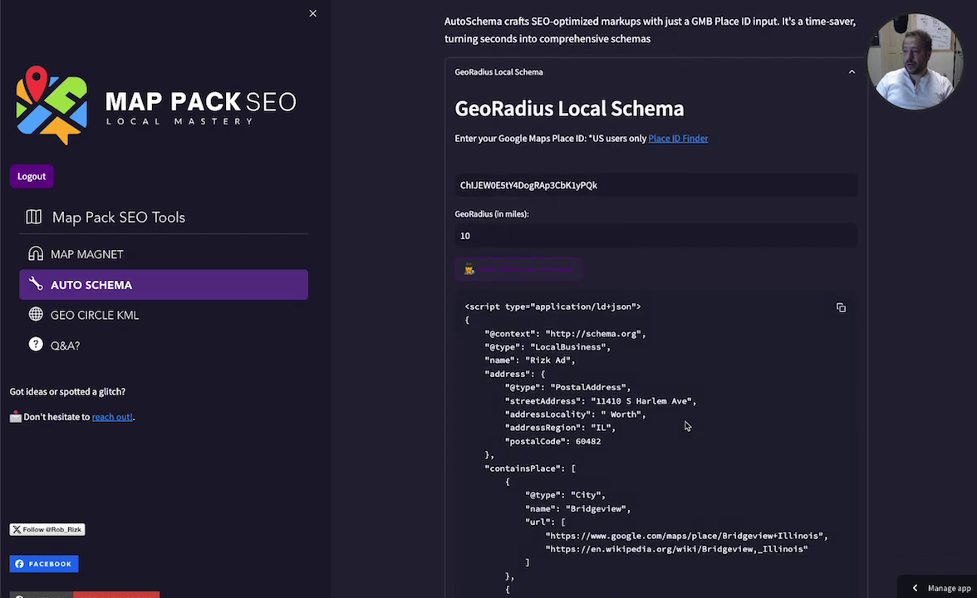
pyautogui.scroll(-2, 680, 357)
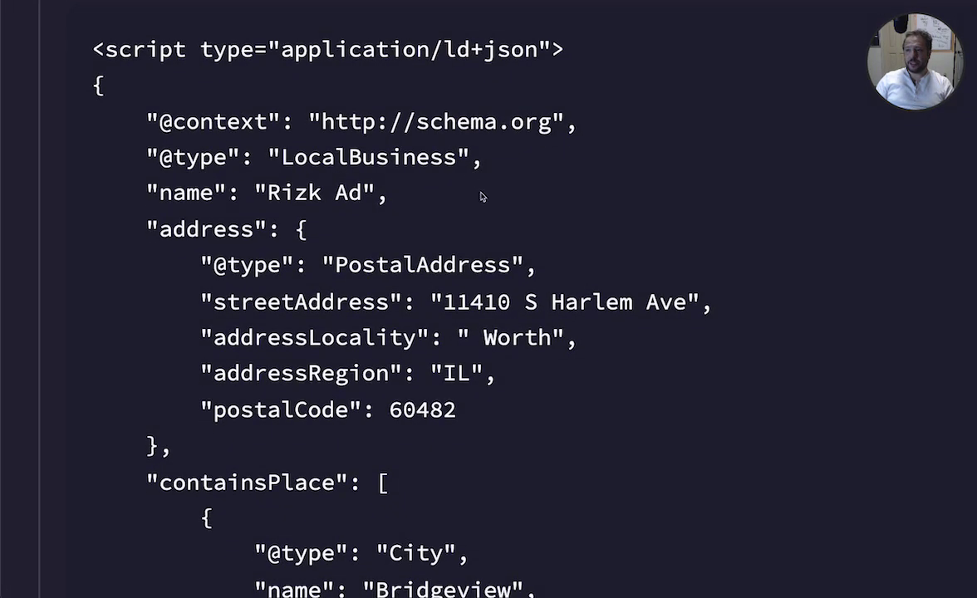
pyautogui.scroll(-1, 447, 221)
pyautogui.scroll(-1, 446, 220)
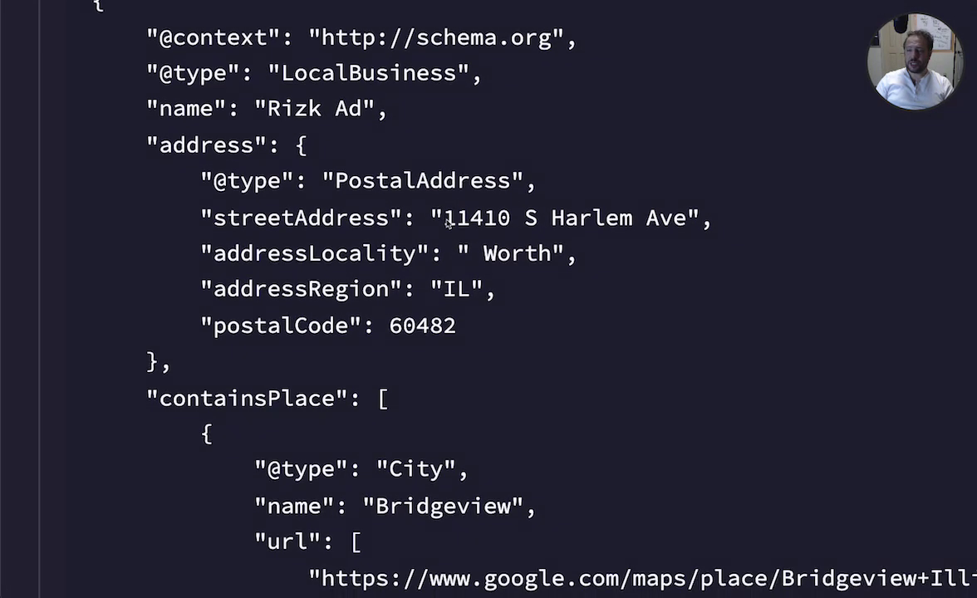
pyautogui.scroll(-1, 541, 272)
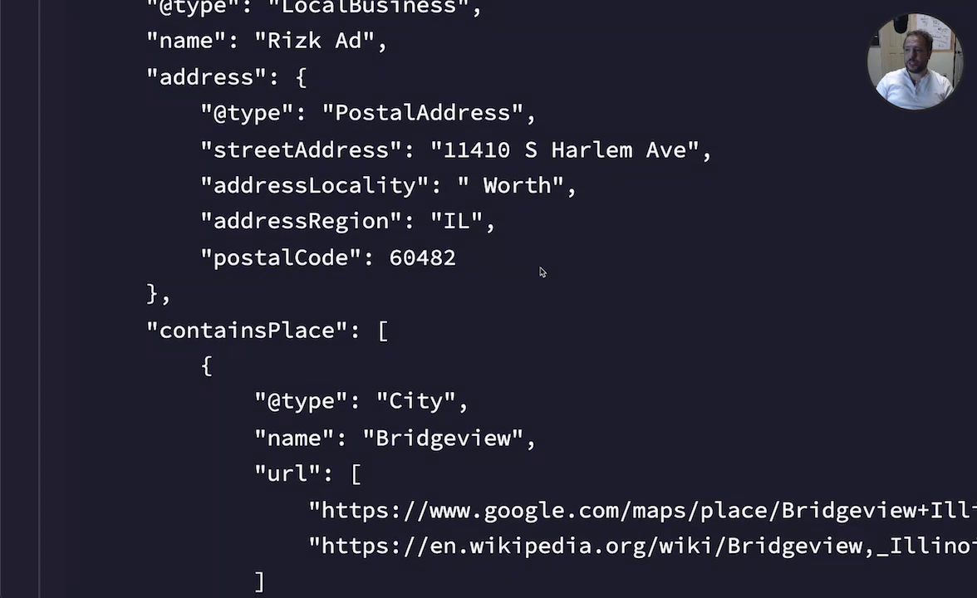
pyautogui.scroll(-1, 541, 271)
pyautogui.scroll(-1, 540, 272)
pyautogui.scroll(-1, 541, 272)
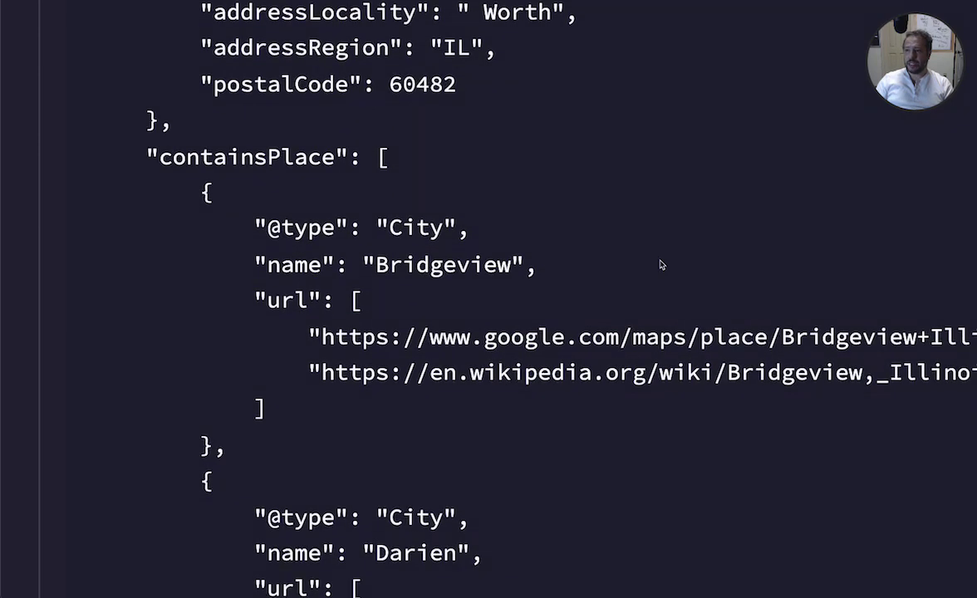
pyautogui.scroll(-1, 538, 290)
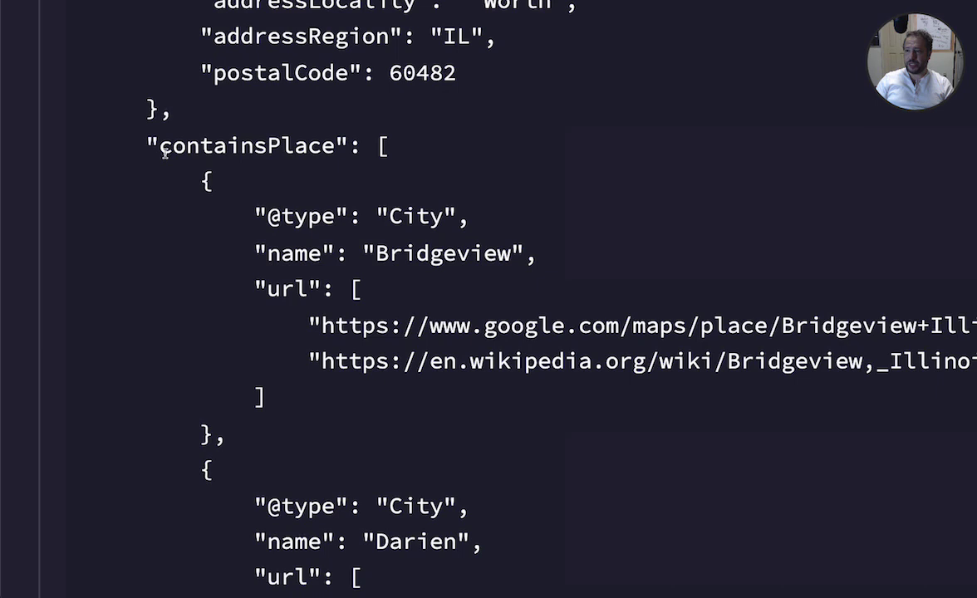
pyautogui.hscroll(1, 140, 153)
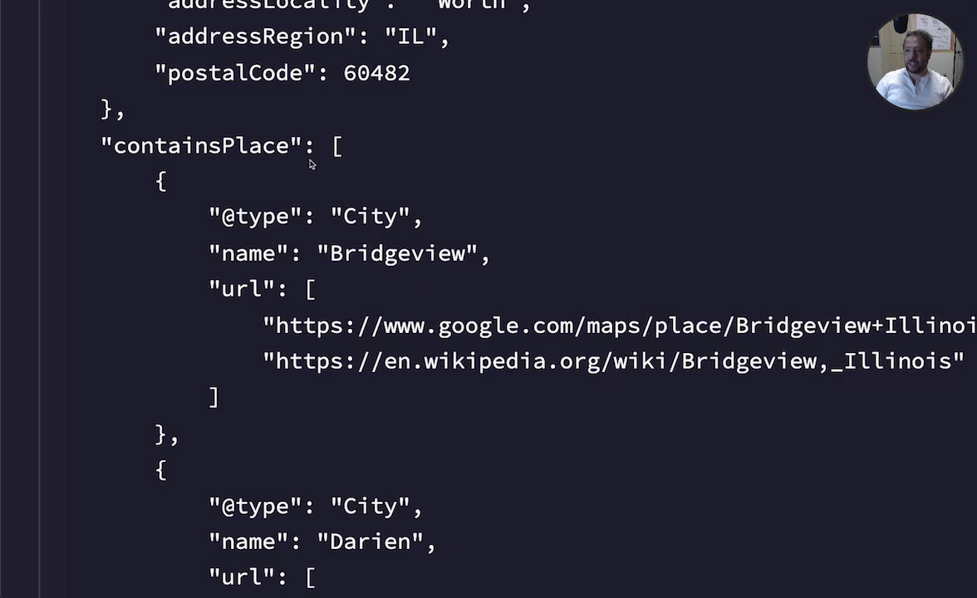
pyautogui.hscroll(1, 384, 216)
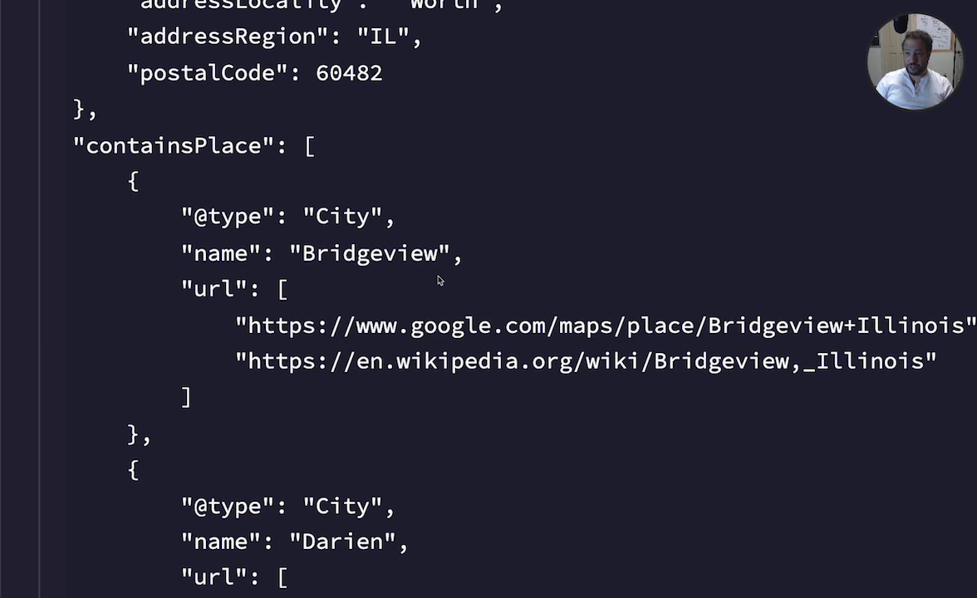
pyautogui.scroll(-1, 440, 279)
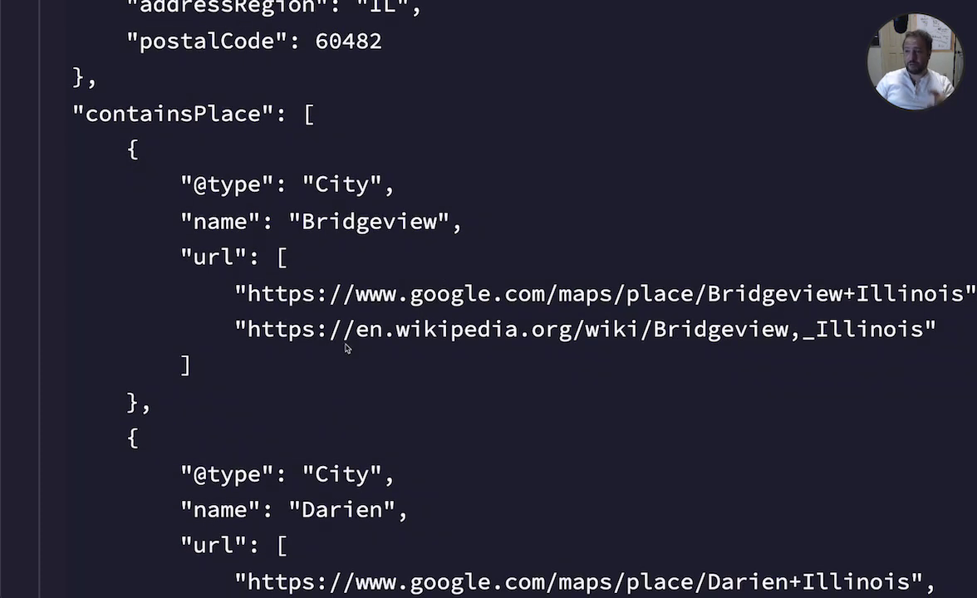
pyautogui.scroll(-1, 377, 322)
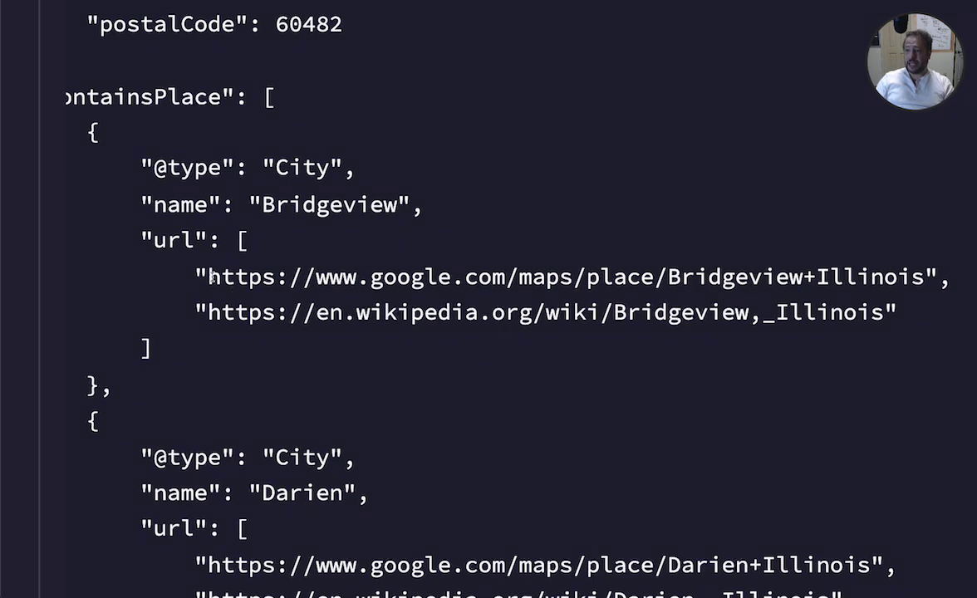
pyautogui.moveTo(206, 277); pyautogui.dragTo(925, 272)
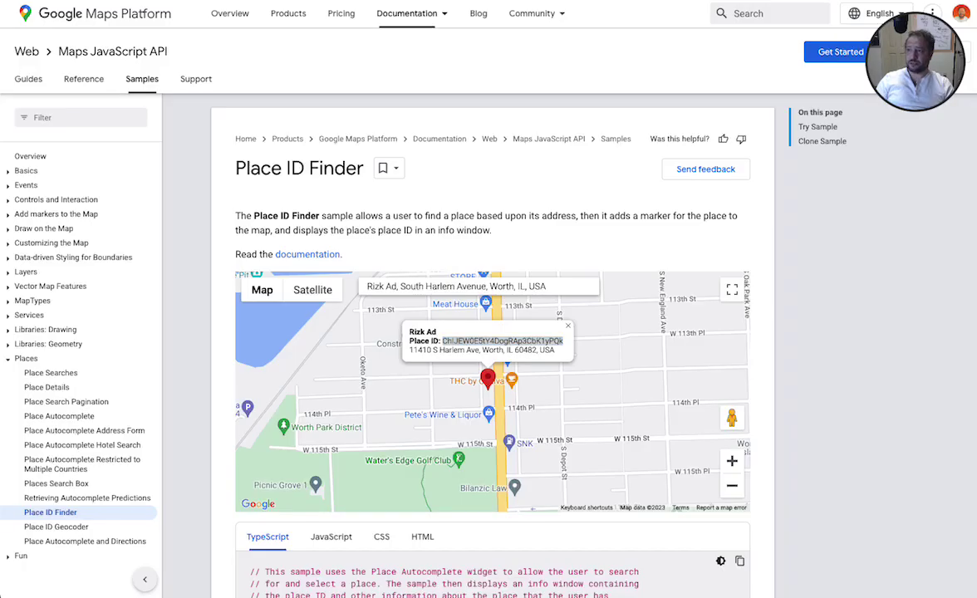
pyautogui.press('Escape')
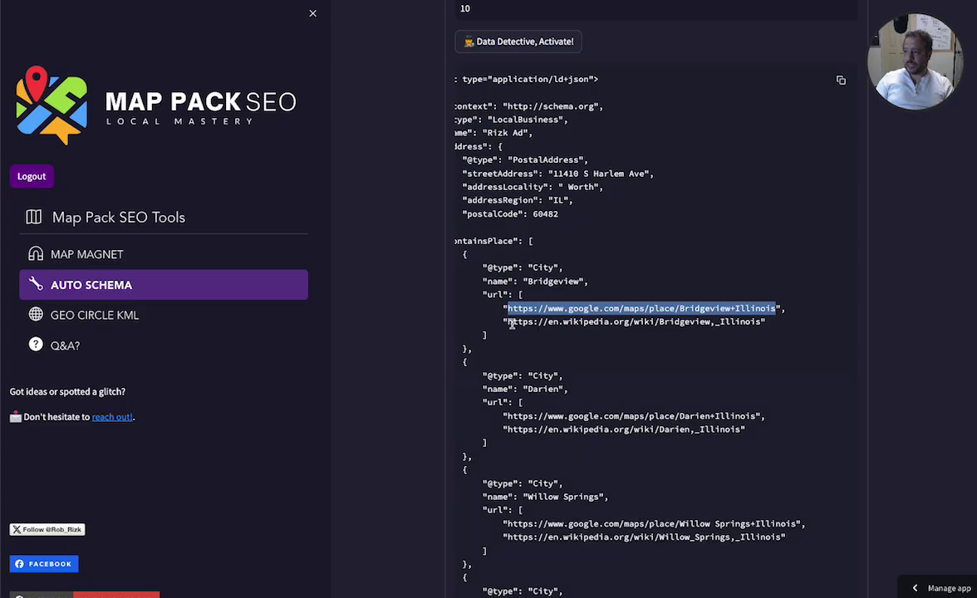
pyautogui.moveTo(507, 322)
pyautogui.mouseDown()
pyautogui.moveTo(760, 323)
pyautogui.moveTo(772, 333)
pyautogui.mouseUp()
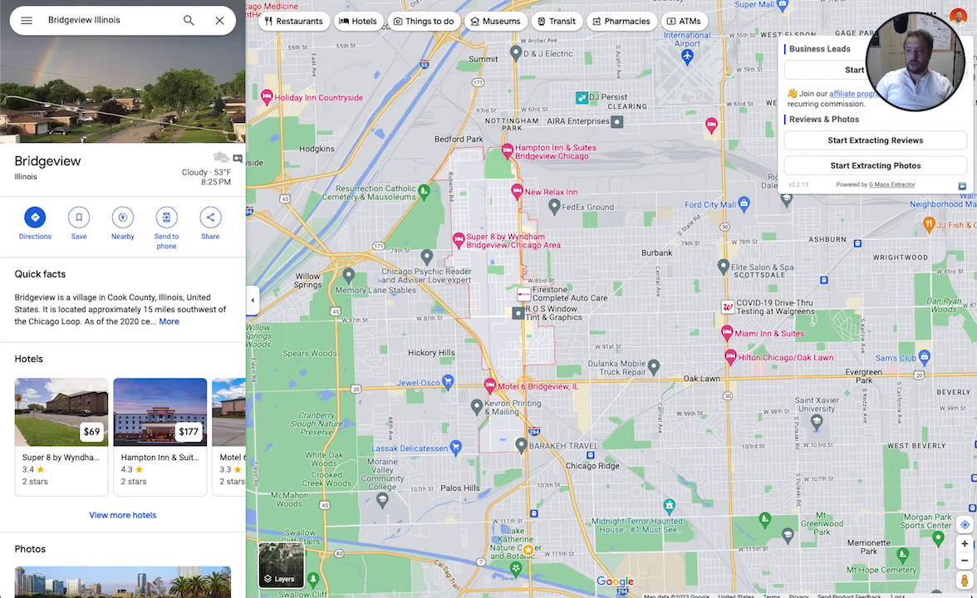
pyautogui.press('Return')
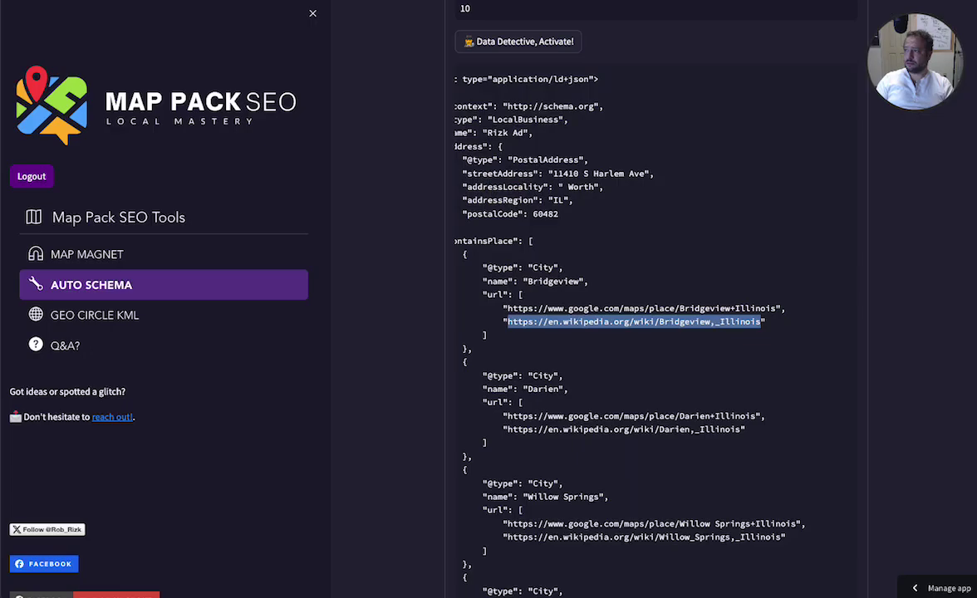
pyautogui.scroll(-1, 604, 428)
pyautogui.scroll(-2, 565, 329)
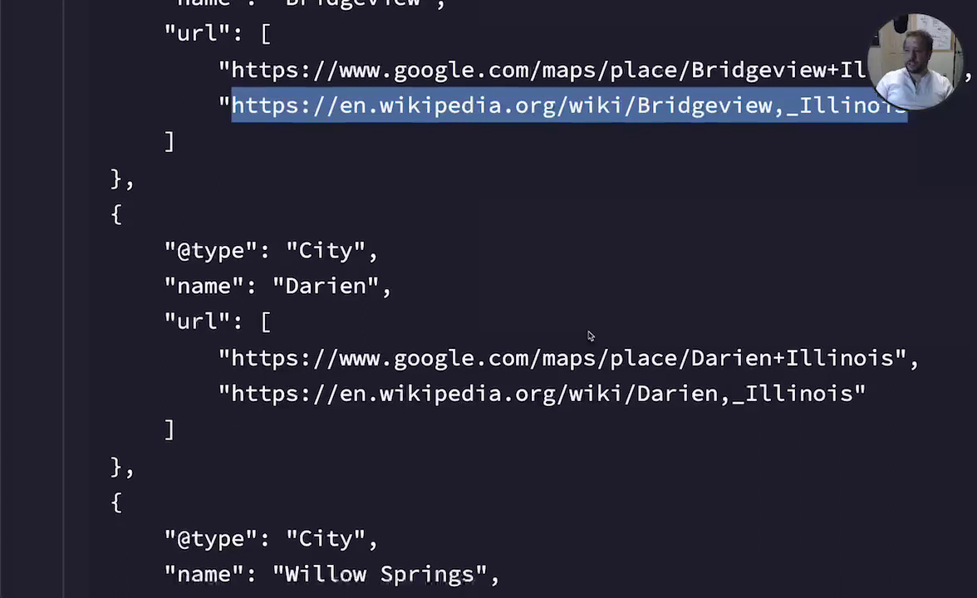
pyautogui.scroll(-2, 588, 335)
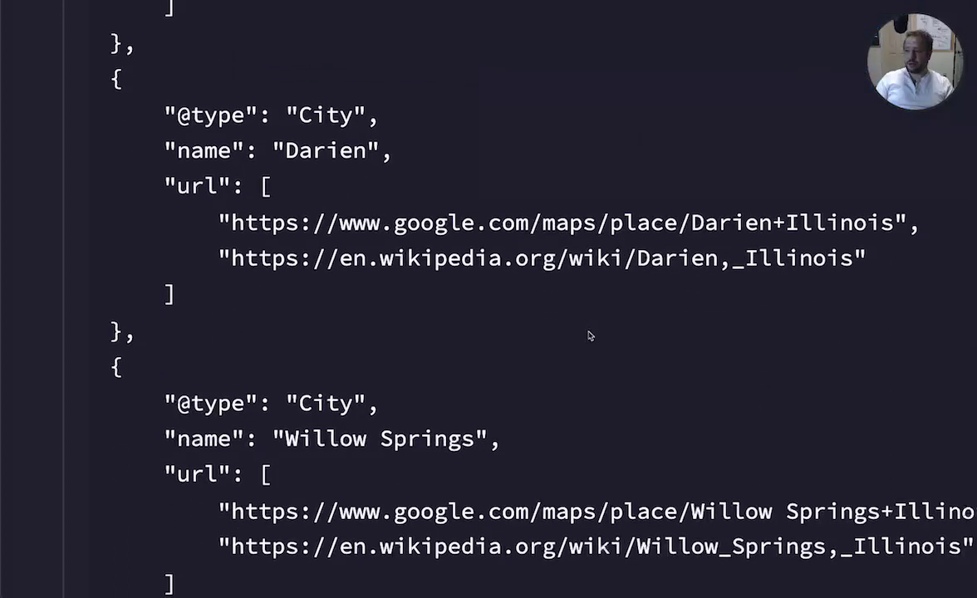
pyautogui.scroll(-3, 588, 335)
pyautogui.scroll(-1, 588, 335)
pyautogui.scroll(-2, 588, 335)
pyautogui.scroll(-1, 588, 335)
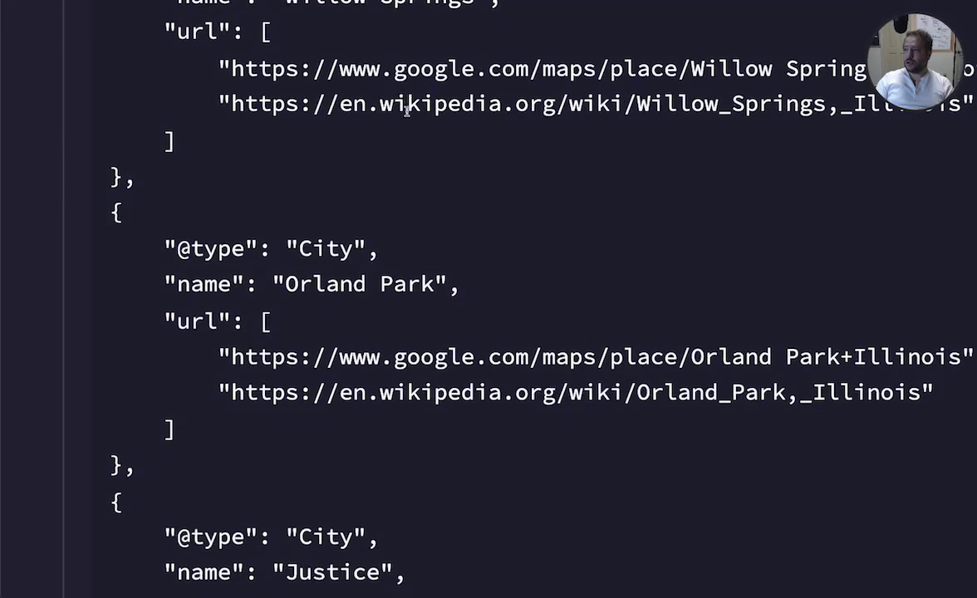
pyautogui.scroll(-2, 532, 216)
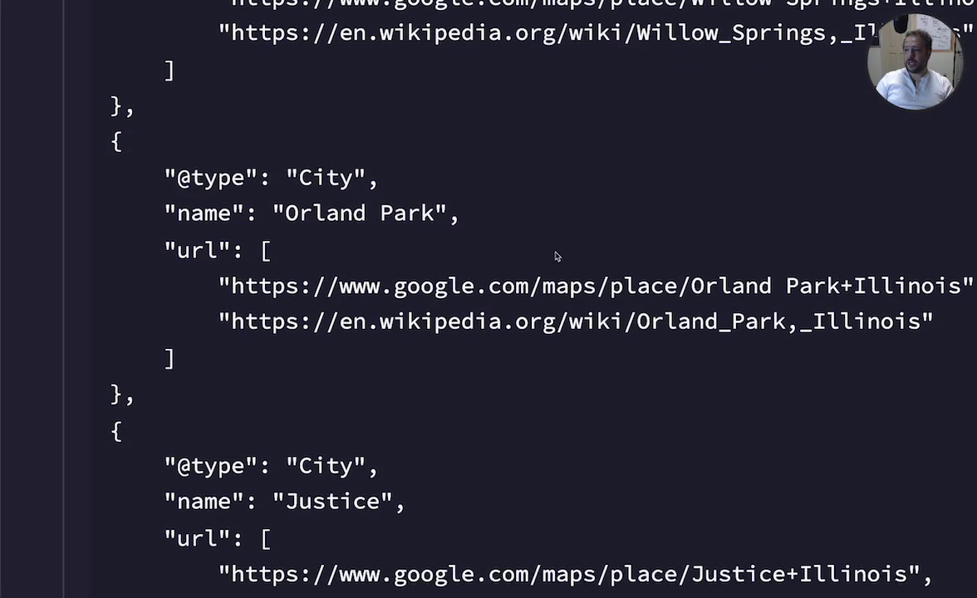
pyautogui.scroll(-1, 515, 233)
pyautogui.scroll(-1, 448, 250)
pyautogui.scroll(-2, 426, 237)
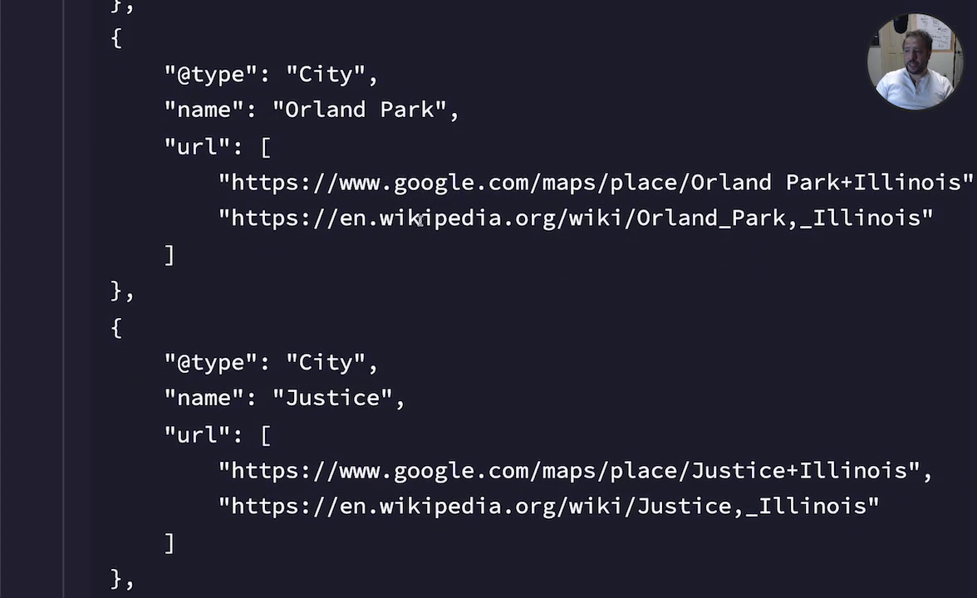
pyautogui.scroll(-4, 422, 218)
pyautogui.scroll(-4, 421, 224)
pyautogui.scroll(-1, 422, 223)
pyautogui.scroll(-5, 422, 216)
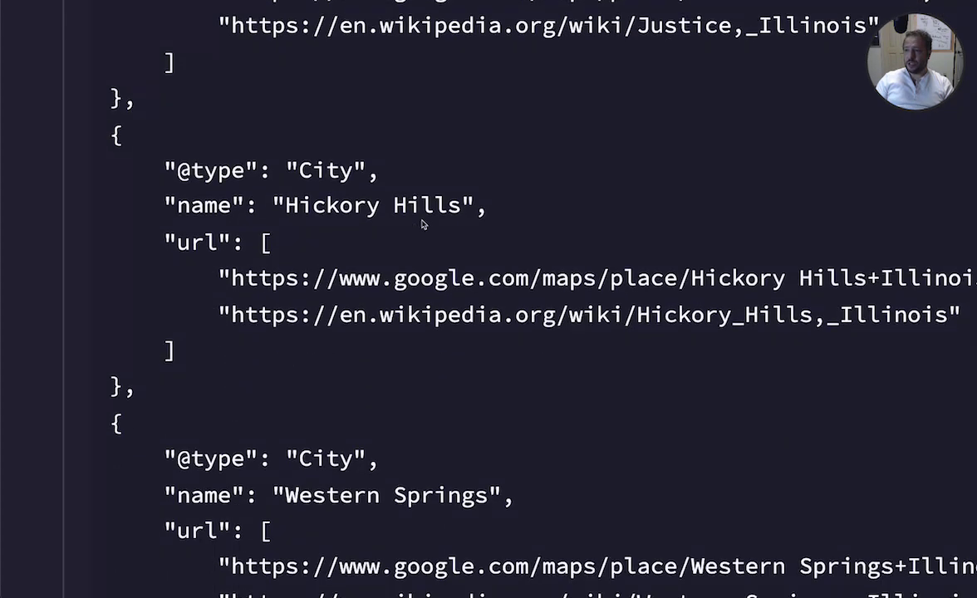
pyautogui.scroll(-1, 422, 218)
pyautogui.scroll(-3, 421, 219)
pyautogui.scroll(-1, 422, 224)
pyautogui.scroll(-1, 422, 224)
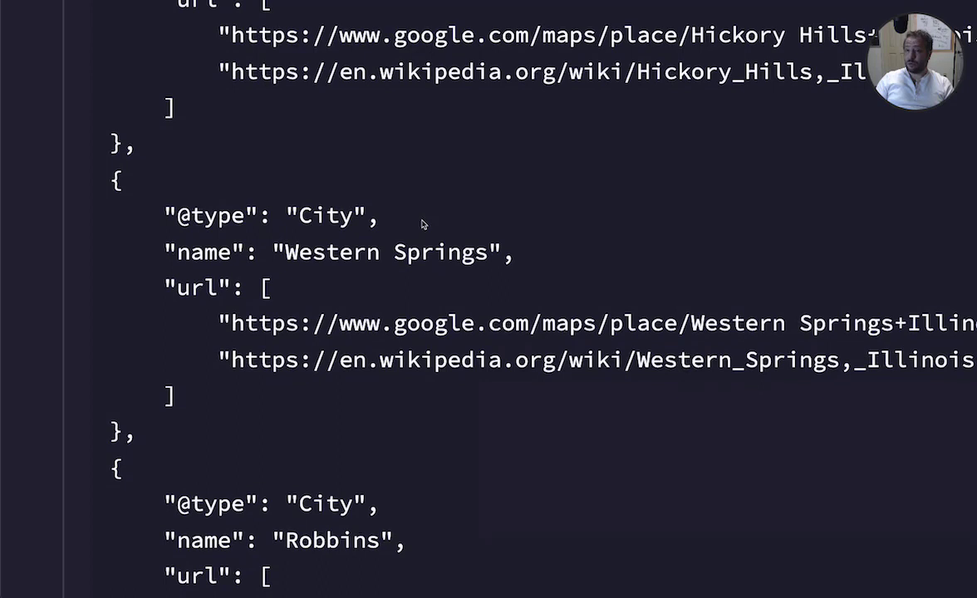
pyautogui.scroll(-2, 422, 224)
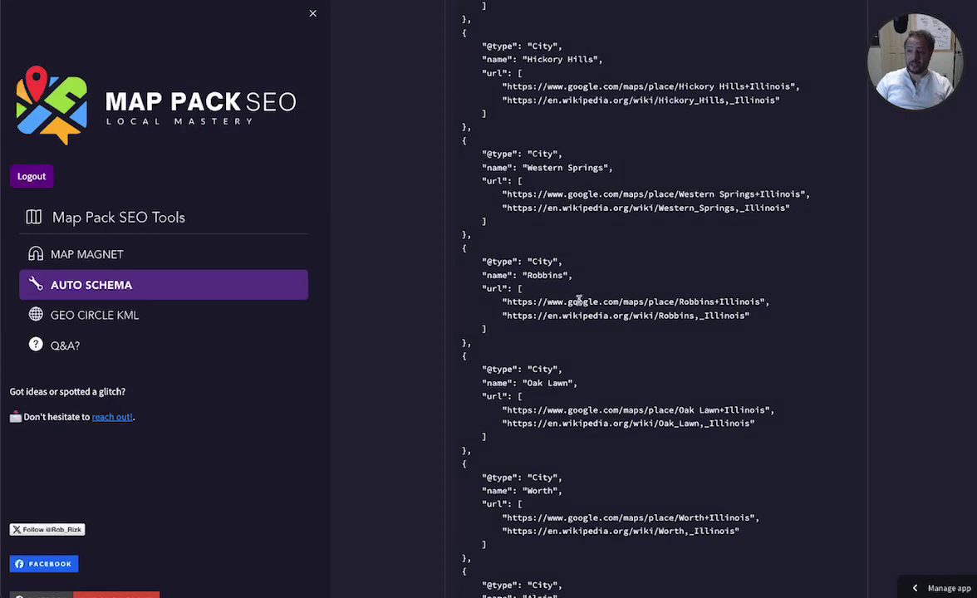
pyautogui.scroll(-1, 589, 301)
pyautogui.scroll(-2, 591, 300)
pyautogui.scroll(-1, 665, 295)
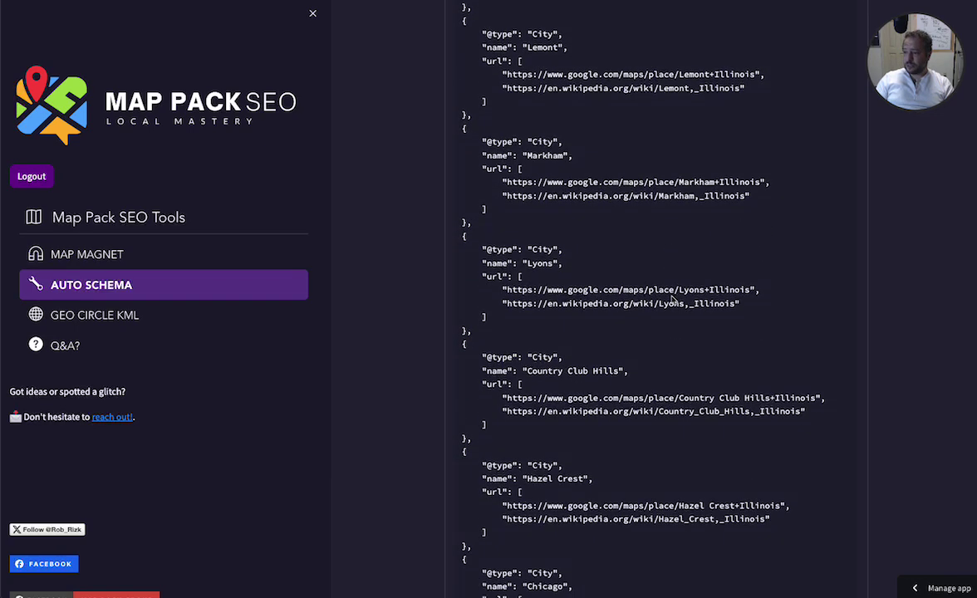
pyautogui.scroll(-3, 673, 301)
pyautogui.scroll(-4, 673, 301)
pyautogui.scroll(-4, 673, 300)
pyautogui.scroll(-4, 673, 301)
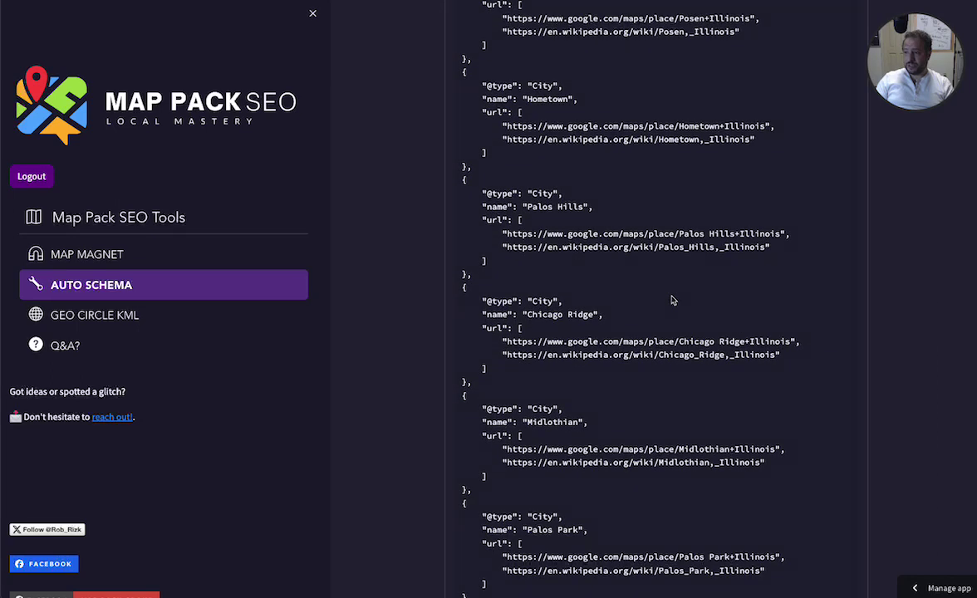
pyautogui.scroll(-3, 673, 301)
pyautogui.scroll(-2, 673, 301)
pyautogui.scroll(-2, 673, 301)
pyautogui.scroll(-2, 673, 301)
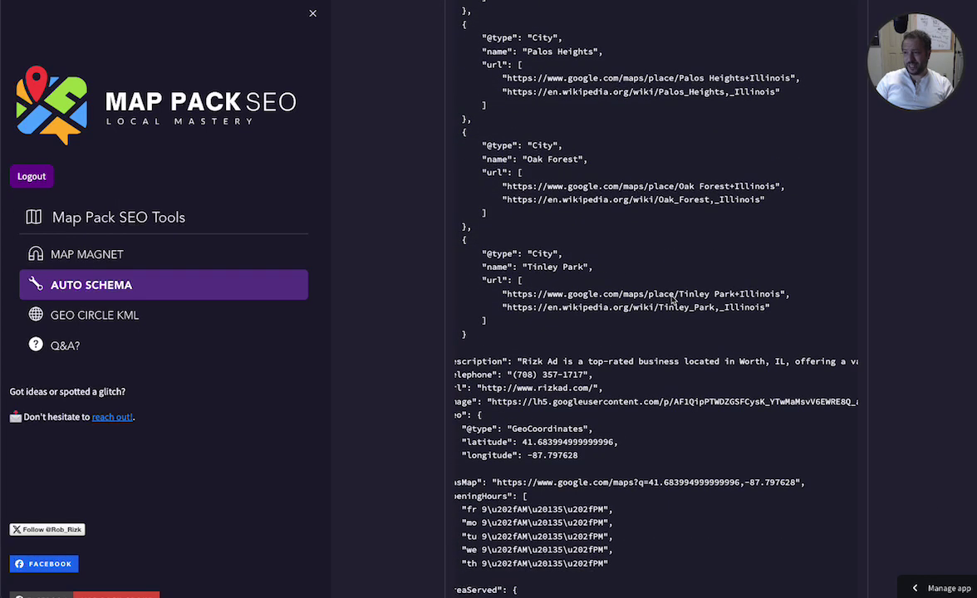
pyautogui.scroll(-1, 677, 301)
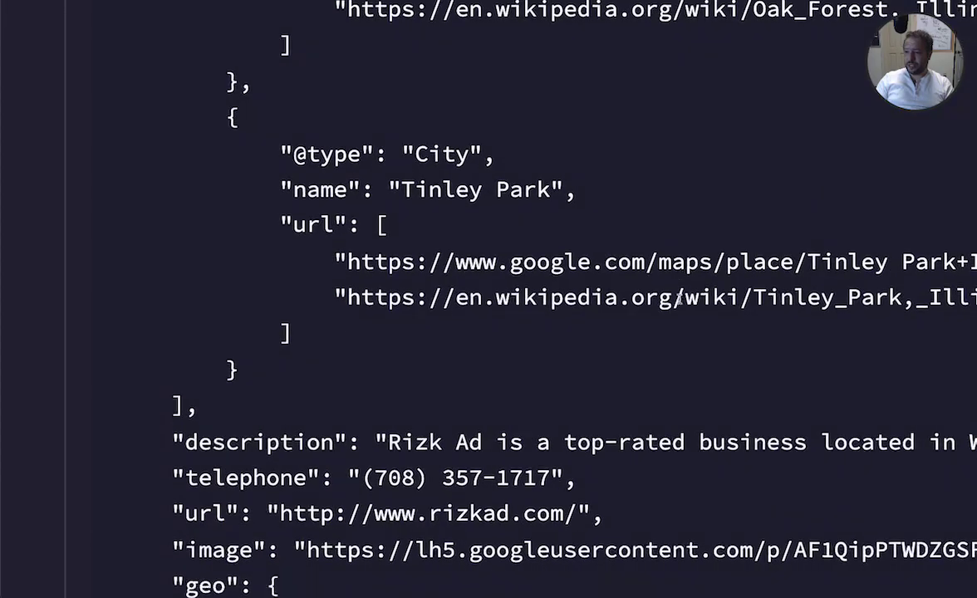
pyautogui.scroll(-2, 677, 300)
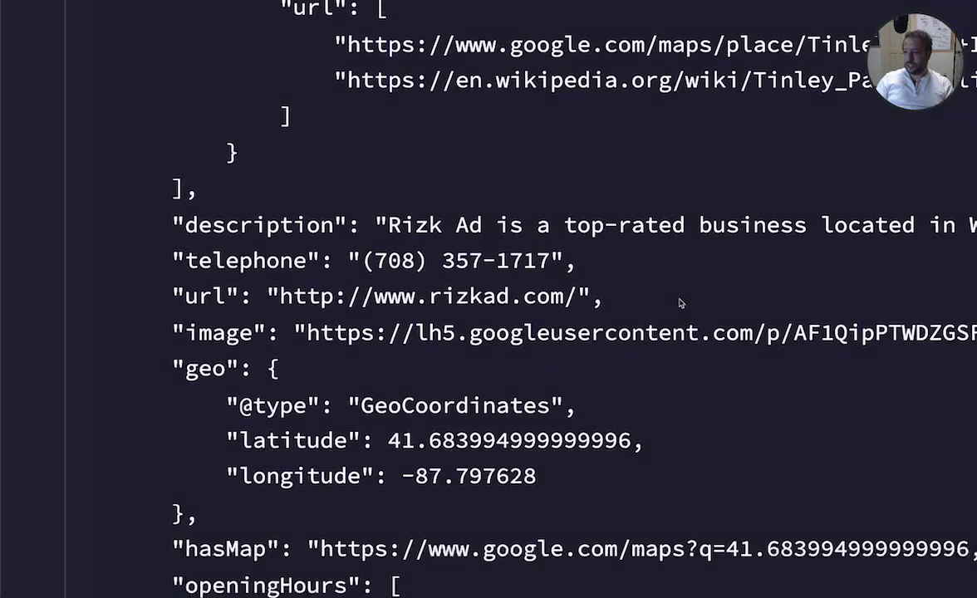
pyautogui.scroll(-1, 680, 303)
pyautogui.scroll(-1, 681, 303)
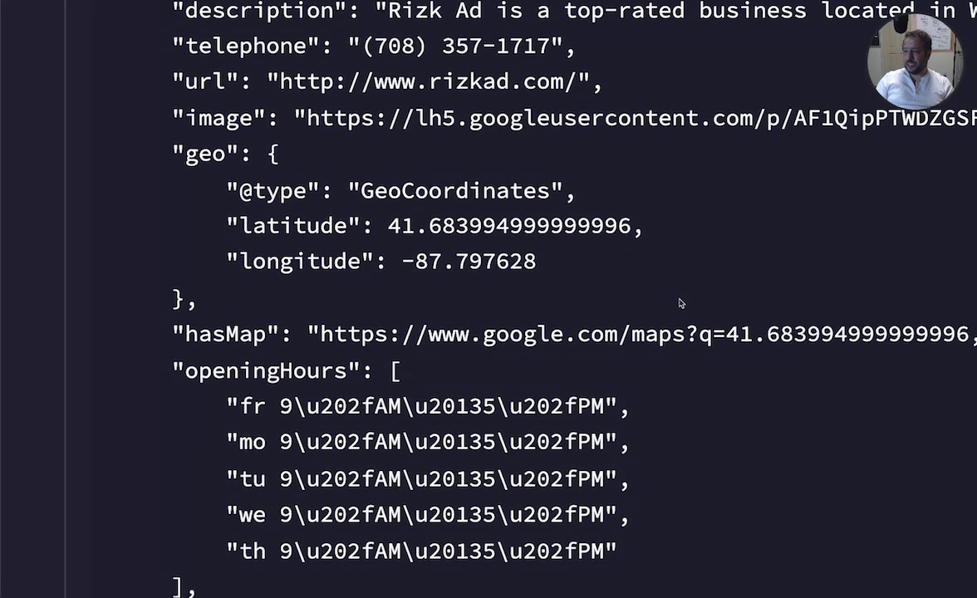
pyautogui.scroll(-1, 680, 303)
pyautogui.scroll(-1, 680, 304)
pyautogui.scroll(-2, 680, 303)
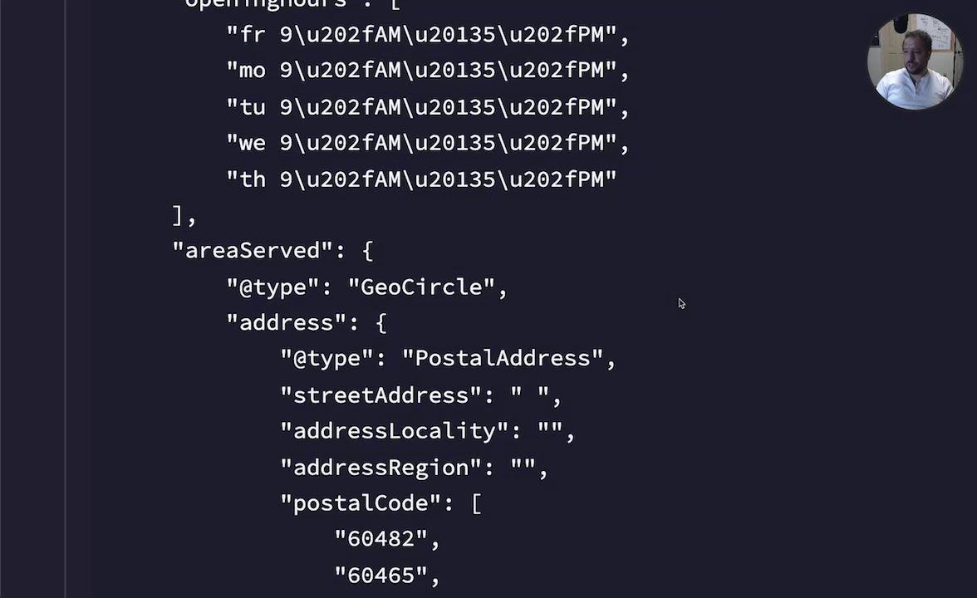
pyautogui.scroll(-1, 498, 250)
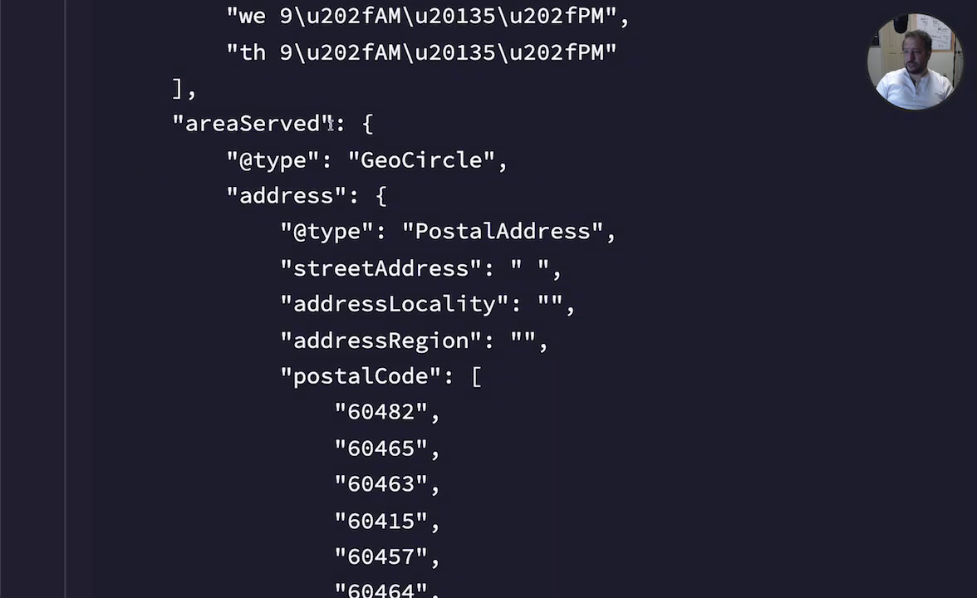
pyautogui.moveTo(360, 159); pyautogui.dragTo(430, 183)
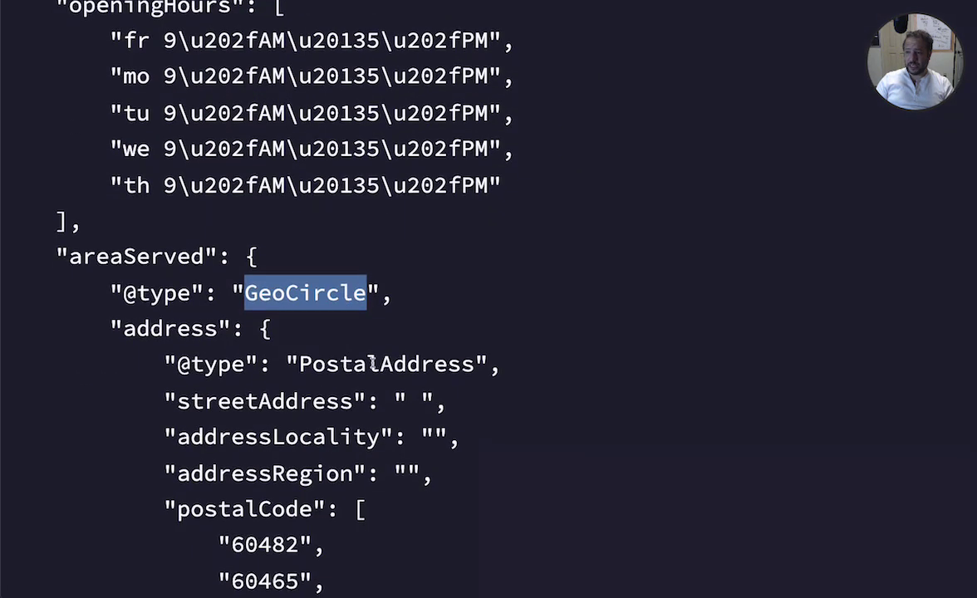
pyautogui.scroll(-2, 372, 363)
pyautogui.scroll(-3, 232, 343)
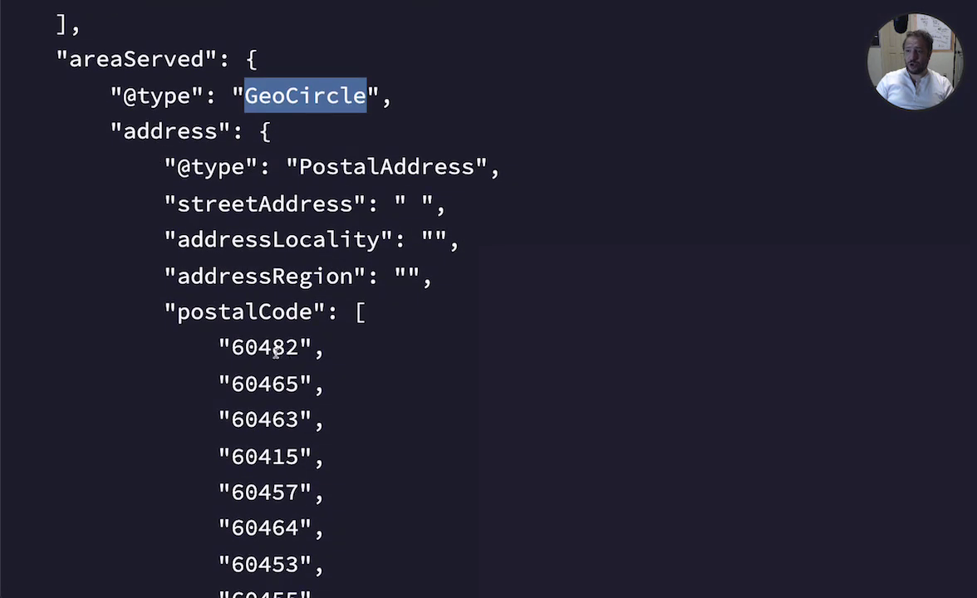
pyautogui.moveTo(232, 343); pyautogui.dragTo(272, 352)
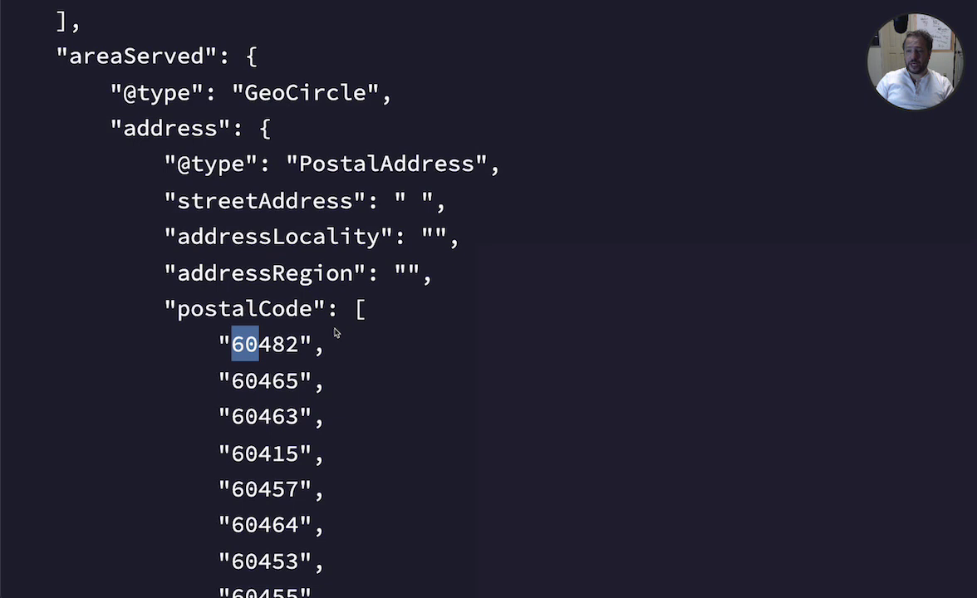
pyautogui.scroll(-3, 336, 332)
pyautogui.scroll(-3, 335, 332)
pyautogui.scroll(-3, 336, 332)
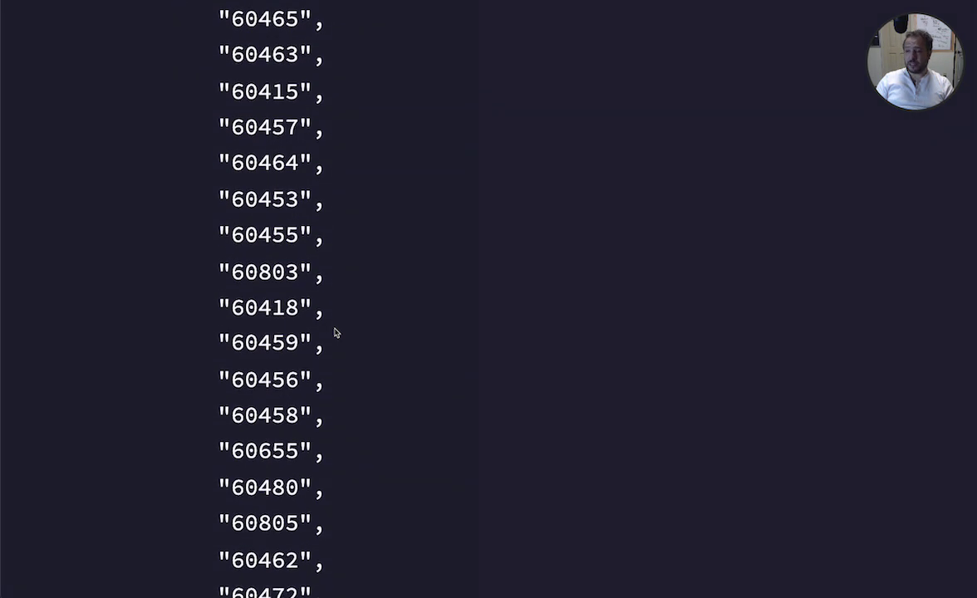
pyautogui.scroll(-3, 335, 332)
pyautogui.scroll(-4, 335, 333)
pyautogui.scroll(-3, 336, 332)
pyautogui.scroll(-3, 335, 332)
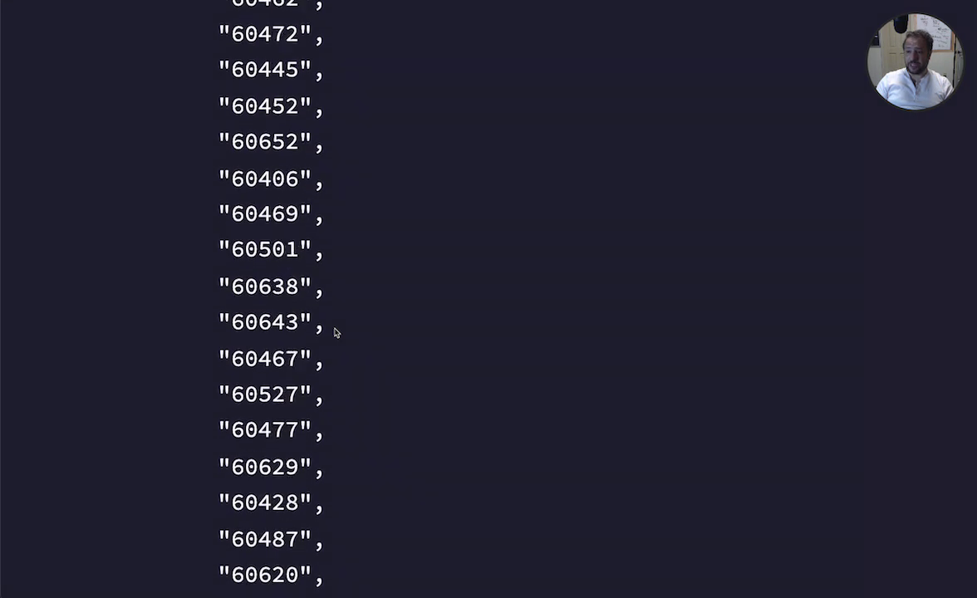
pyautogui.scroll(-8, 336, 332)
pyautogui.scroll(-8, 336, 332)
pyautogui.scroll(-1, 336, 333)
pyautogui.scroll(-2, 336, 333)
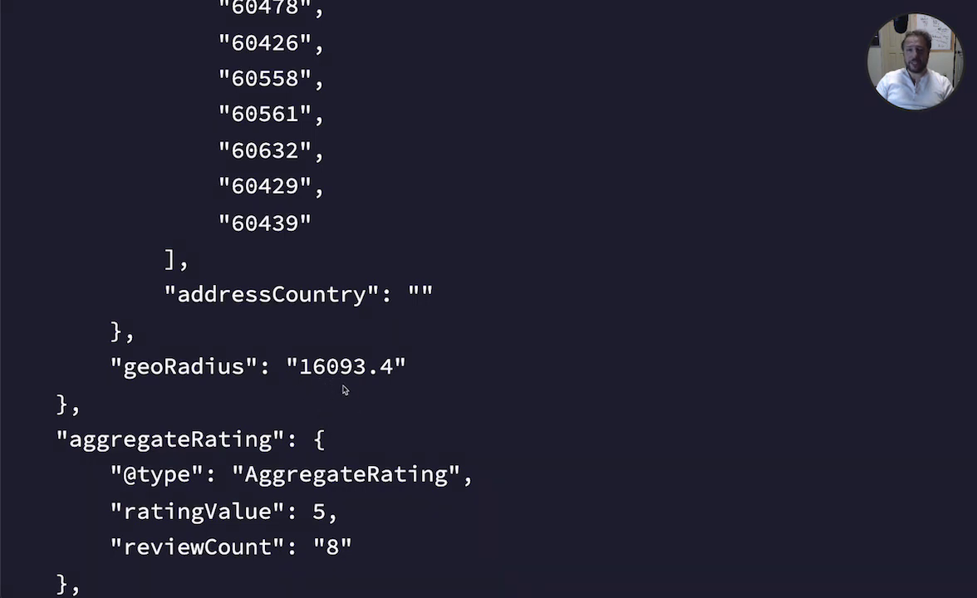
pyautogui.scroll(-5, 412, 386)
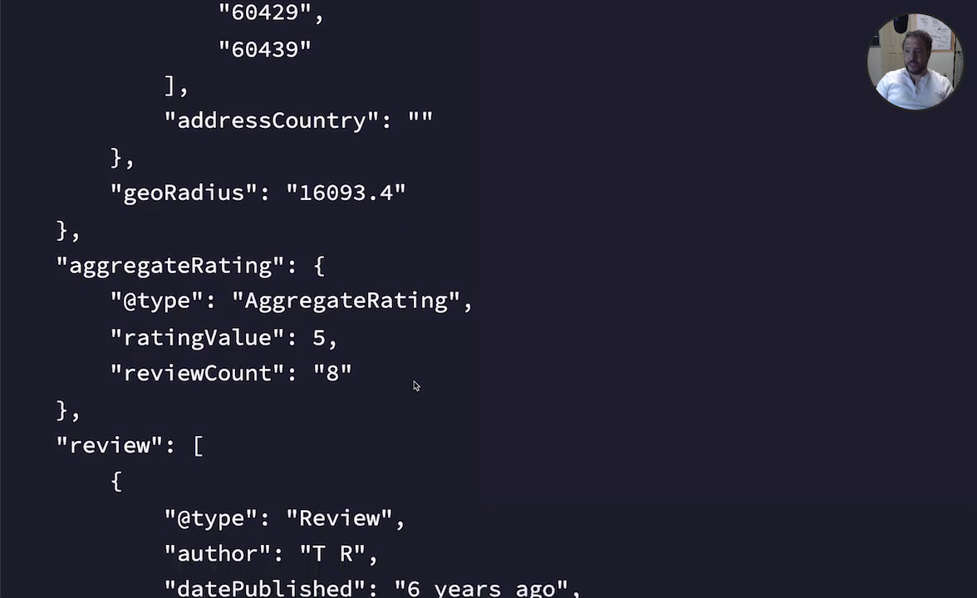
pyautogui.scroll(-3, 415, 385)
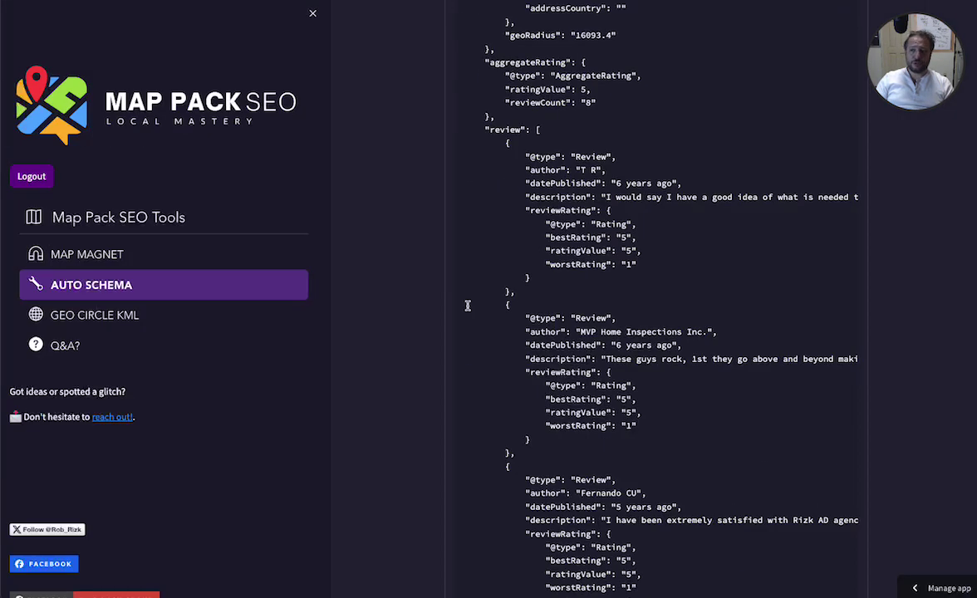
# Download the generated schema with 'Download Formatted Data as .txt'.
pyautogui.scroll(-4, 651, 233)
pyautogui.scroll(-5, 650, 244)
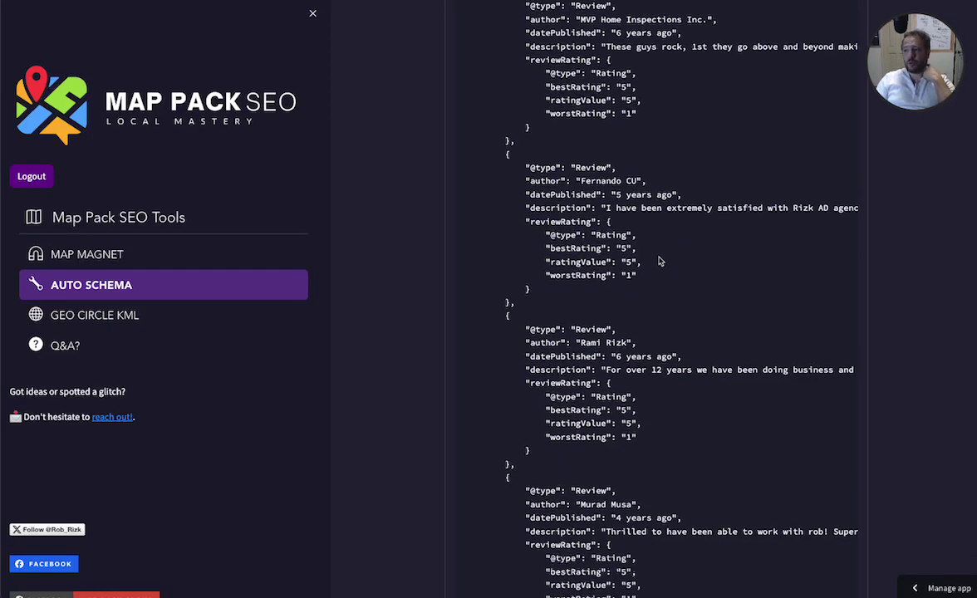
pyautogui.scroll(-6, 659, 260)
pyautogui.scroll(-5, 661, 262)
pyautogui.scroll(-9, 660, 260)
pyautogui.scroll(-7, 661, 260)
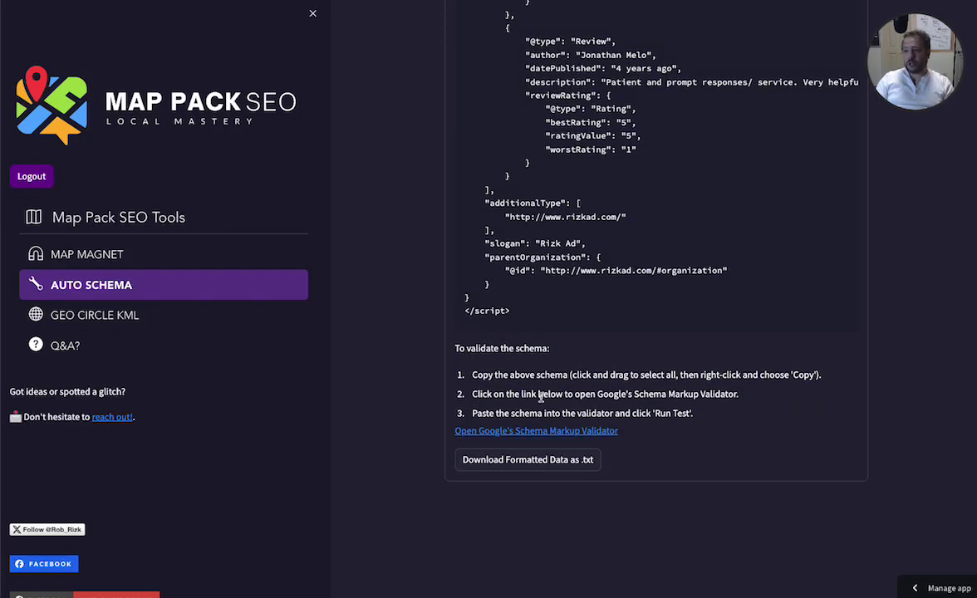
pyautogui.click(531, 463)
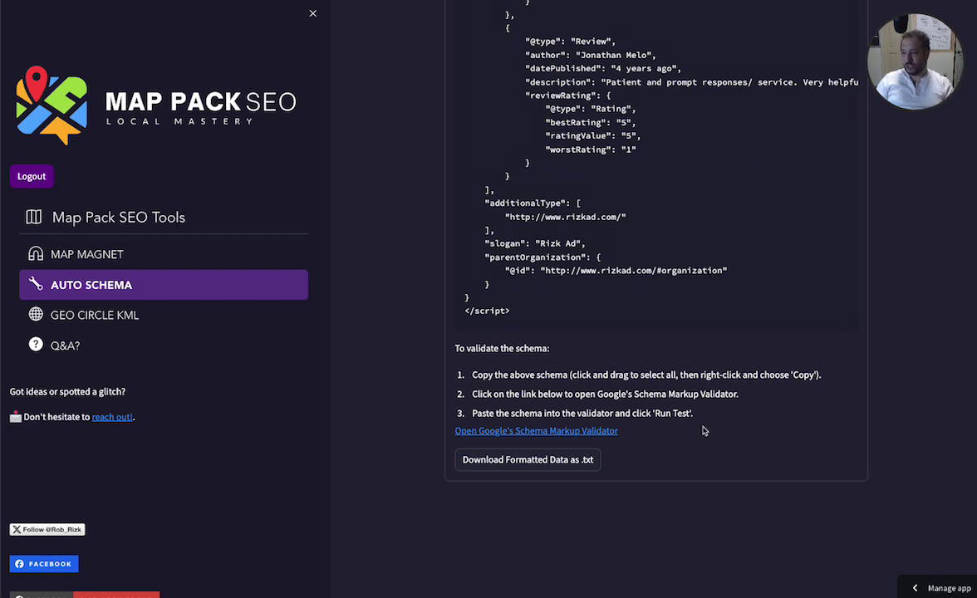
# Scroll back up to the top of the generated JSON-LD schema.
pyautogui.scroll(2, 743, 377)
pyautogui.scroll(3, 746, 383)
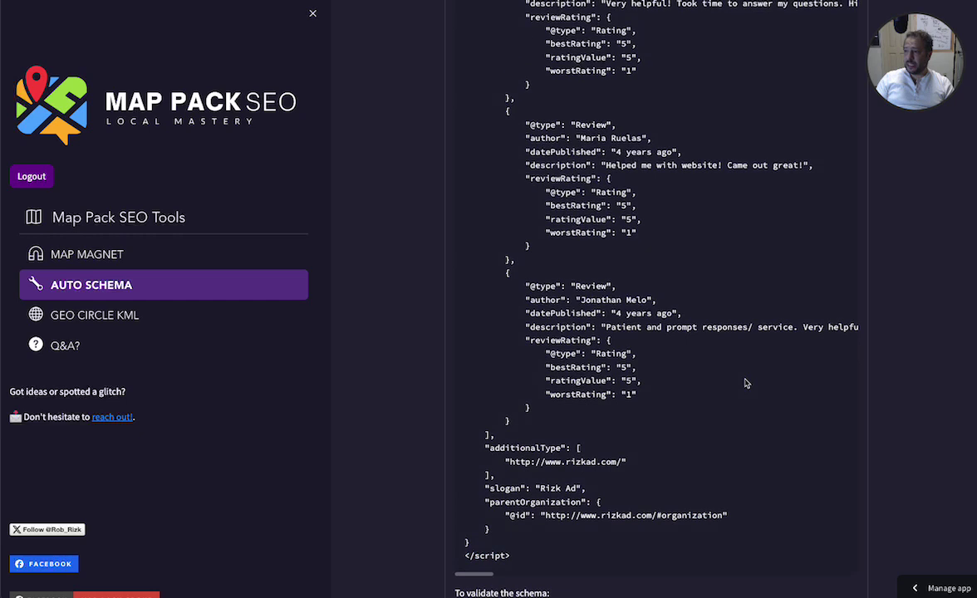
pyautogui.scroll(5, 746, 383)
pyautogui.scroll(5, 746, 383)
pyautogui.scroll(5, 746, 383)
pyautogui.scroll(5, 746, 383)
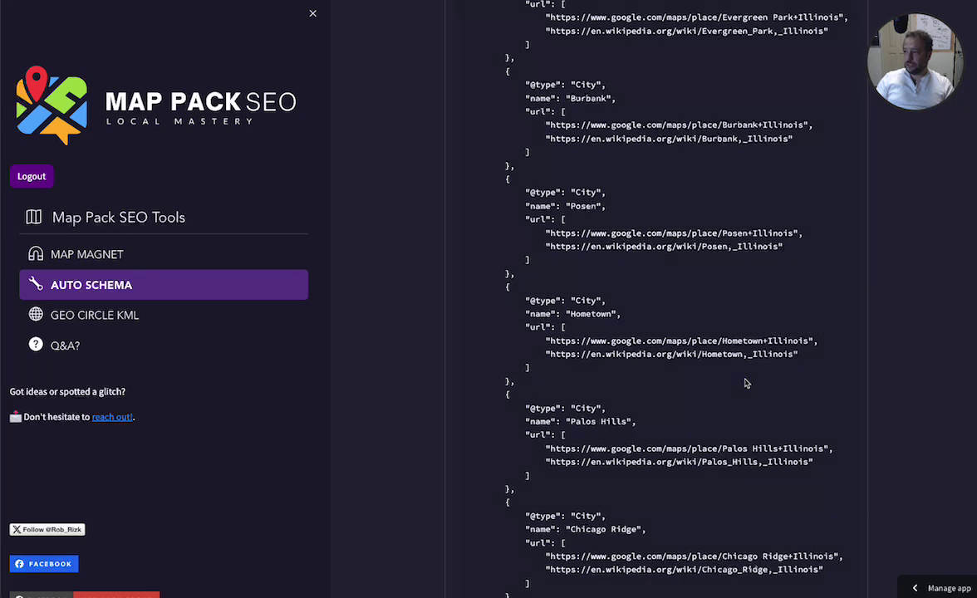
pyautogui.scroll(5, 746, 383)
pyautogui.scroll(5, 746, 383)
pyautogui.scroll(5, 746, 383)
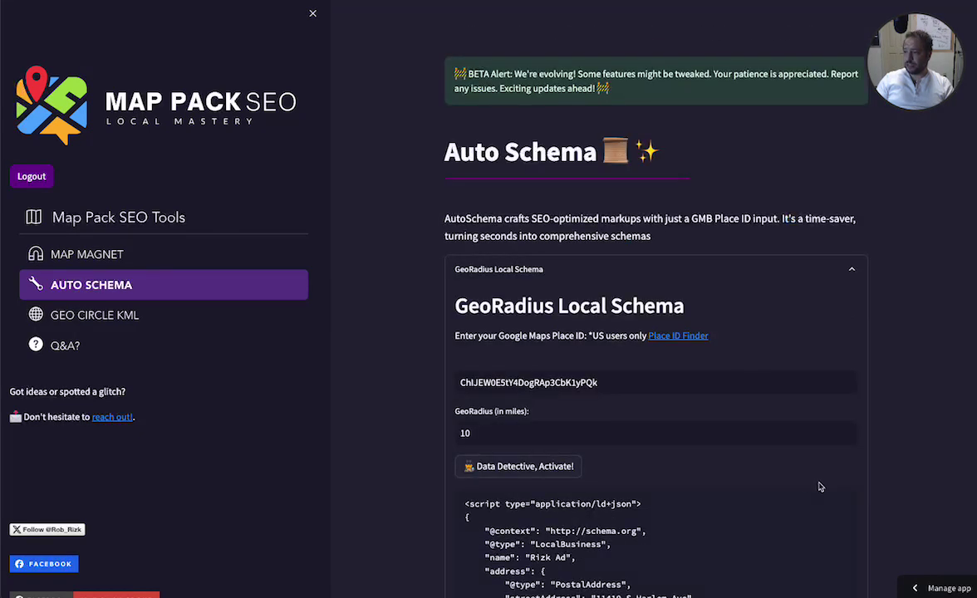
pyautogui.scroll(-2, 827, 465)
# Copy the JSON-LD, paste it as a Code Snippet in the validator, and run the test.
pyautogui.click(841, 378)
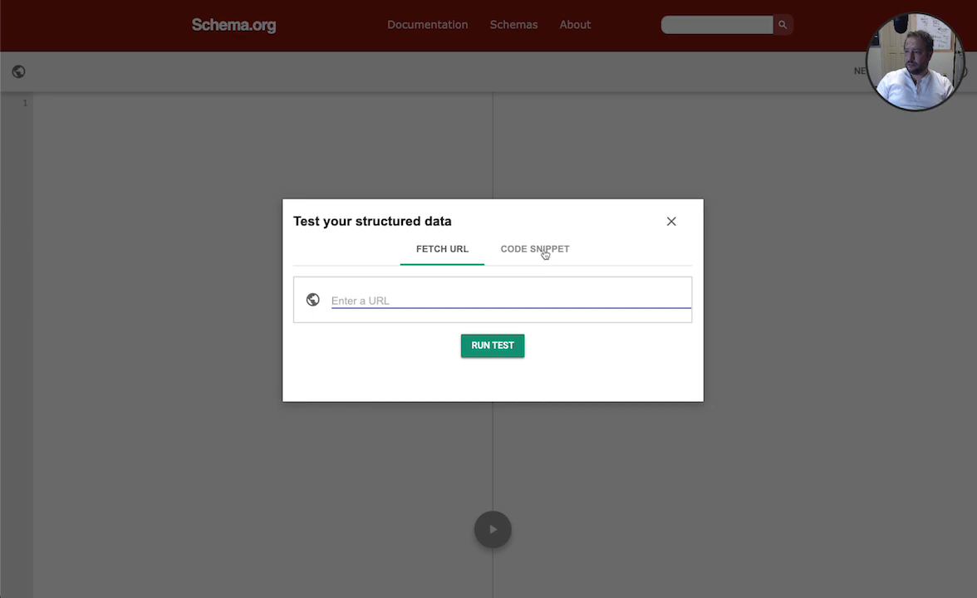
pyautogui.click(545, 252)
pyautogui.hotkey('ctrl', 'v')
pyautogui.click(492, 422)
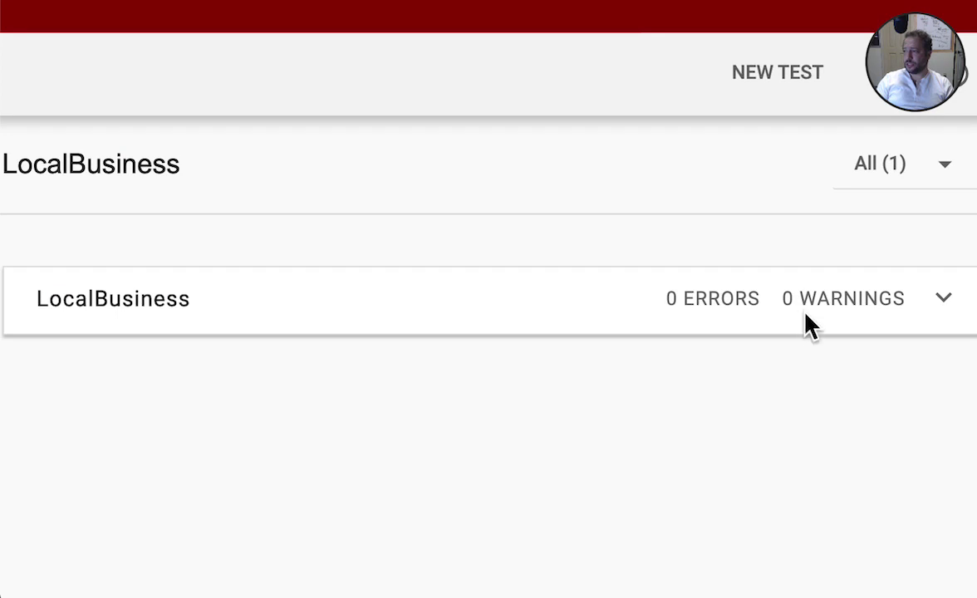
# Expand the LocalBusiness result and move down to its containsPlace city entries.
pyautogui.click(709, 313)
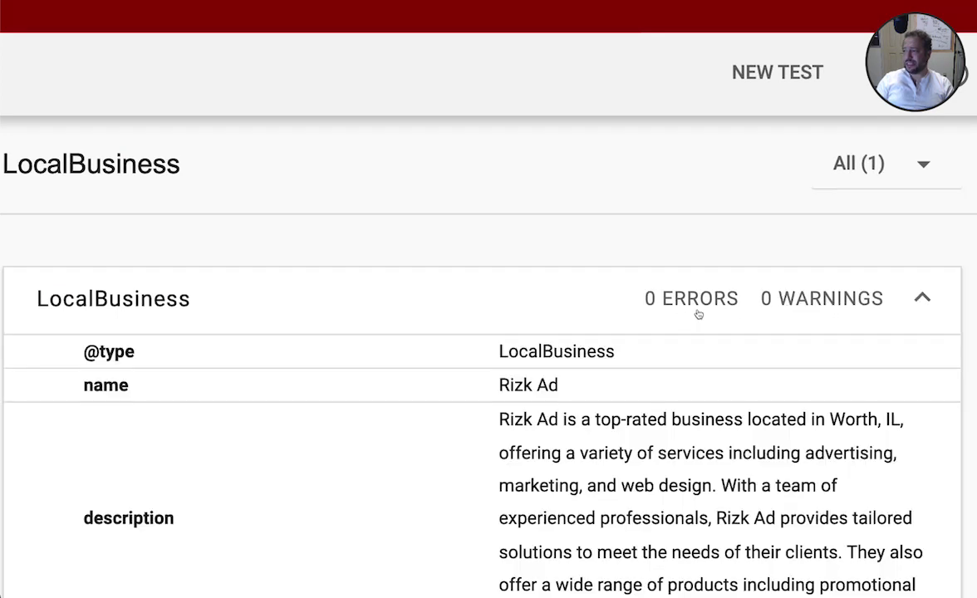
pyautogui.scroll(-2, 580, 351)
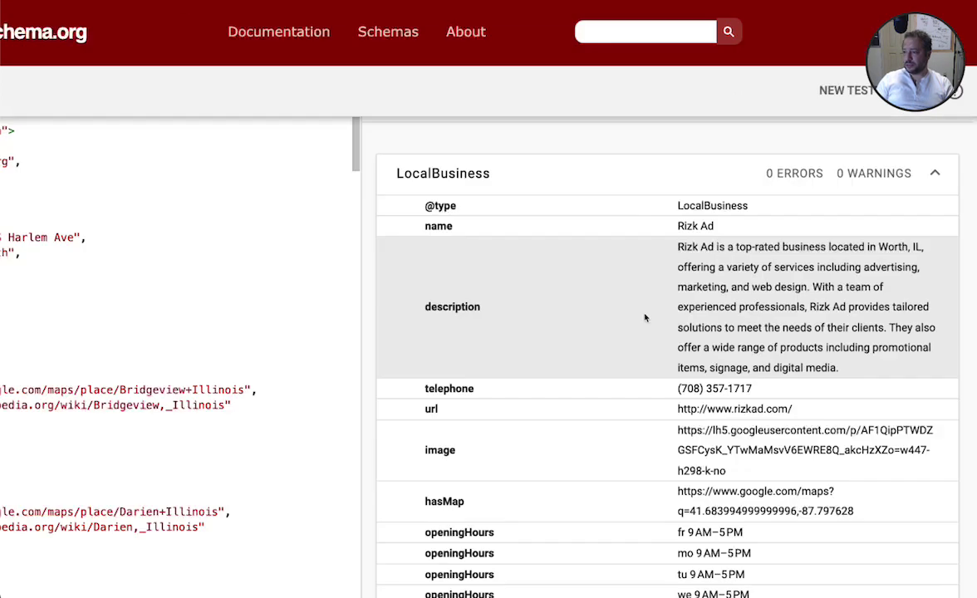
pyautogui.scroll(-1, 723, 307)
pyautogui.scroll(-2, 833, 291)
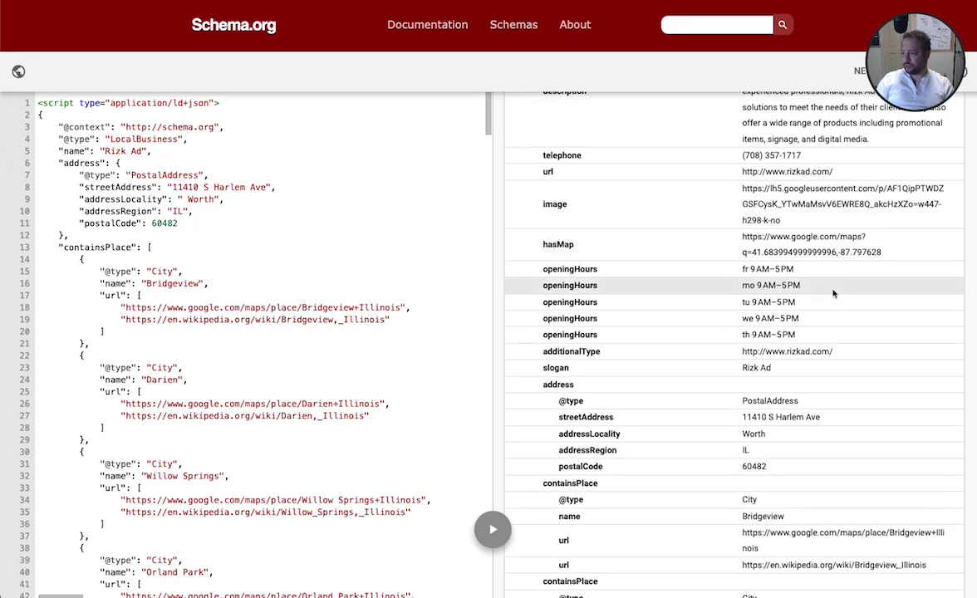
pyautogui.scroll(-2, 833, 291)
pyautogui.scroll(-2, 833, 291)
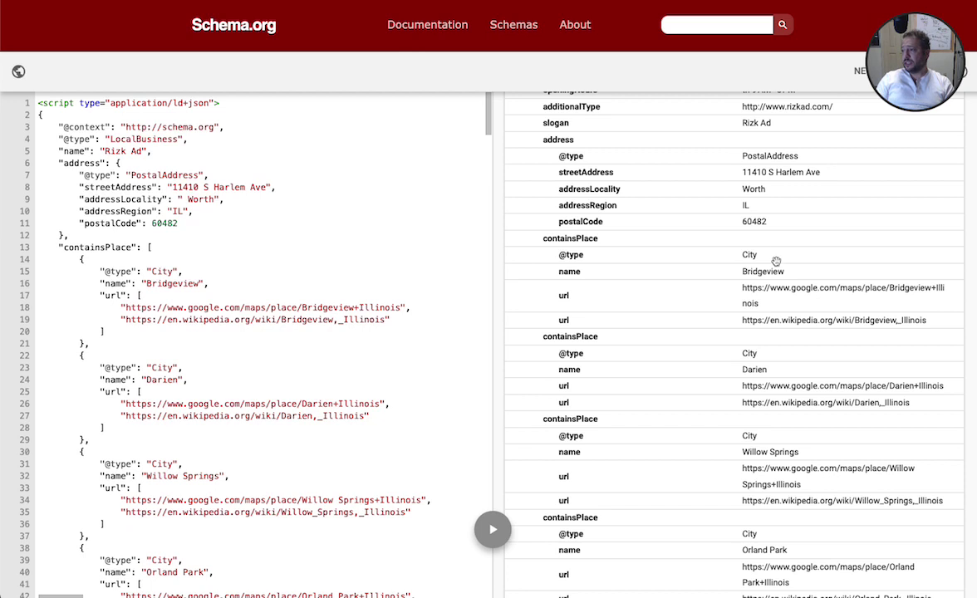
# Mark the Bridgeview, Darien and Willow Springs entries with their Google Maps and Wikipedia links.
pyautogui.moveTo(785, 241)
pyautogui.mouseDown()
pyautogui.moveTo(702, 286)
pyautogui.moveTo(926, 334)
pyautogui.moveTo(731, 235)
pyautogui.mouseUp()
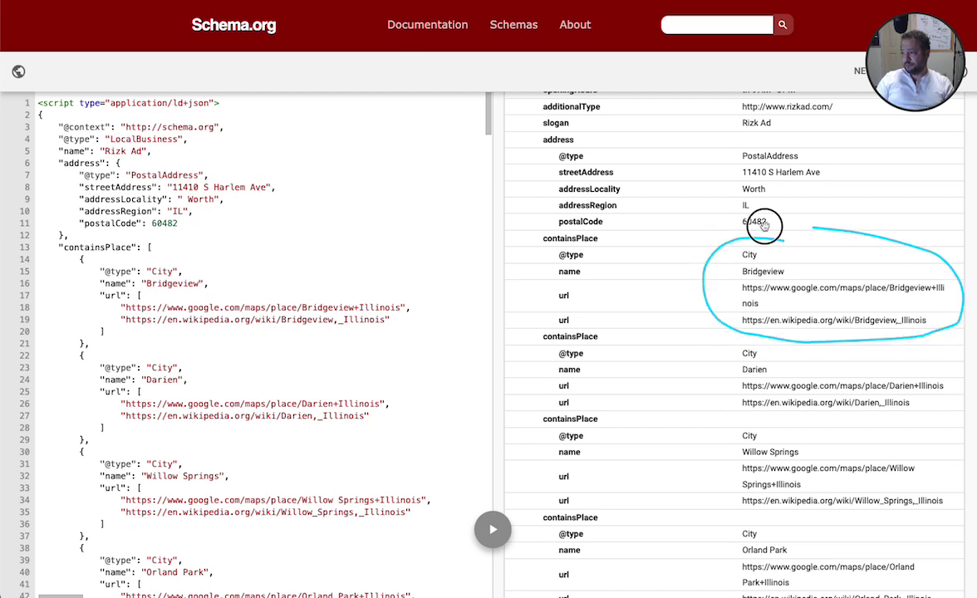
pyautogui.moveTo(766, 295); pyautogui.dragTo(928, 294)
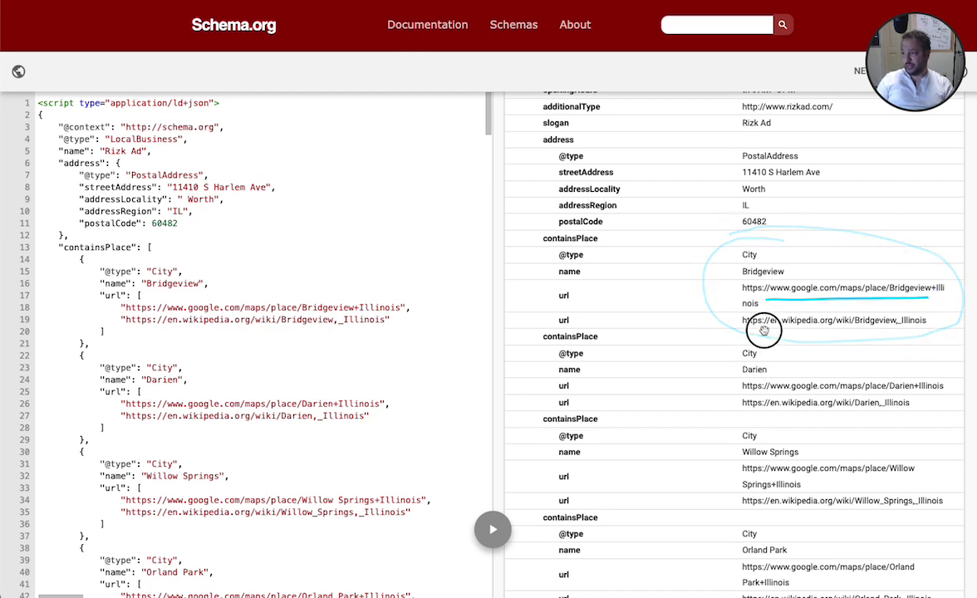
pyautogui.moveTo(764, 328); pyautogui.dragTo(944, 326)
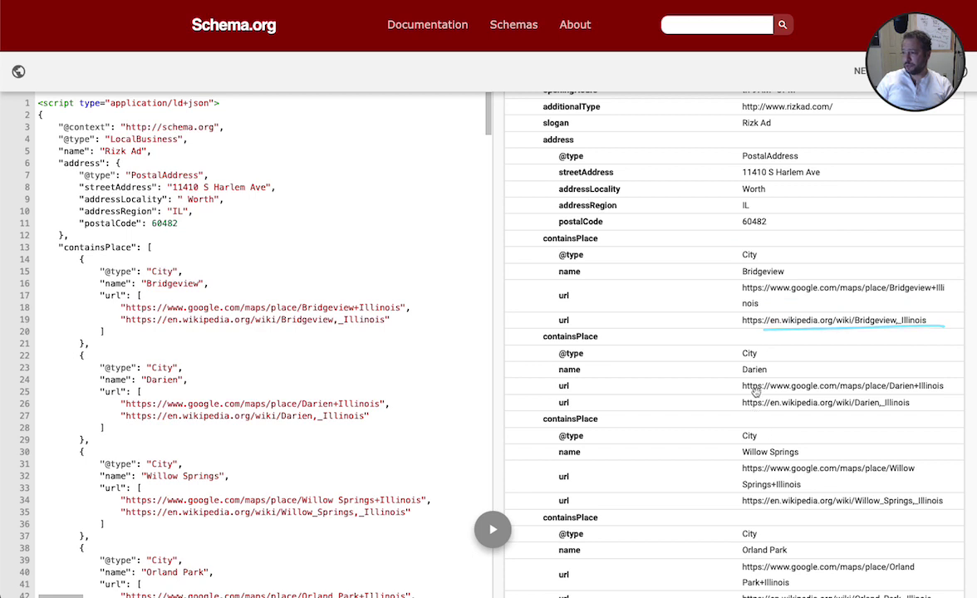
pyautogui.moveTo(771, 392); pyautogui.dragTo(838, 392)
pyautogui.moveTo(783, 407); pyautogui.dragTo(863, 405)
pyautogui.moveTo(868, 451); pyautogui.dragTo(767, 452)
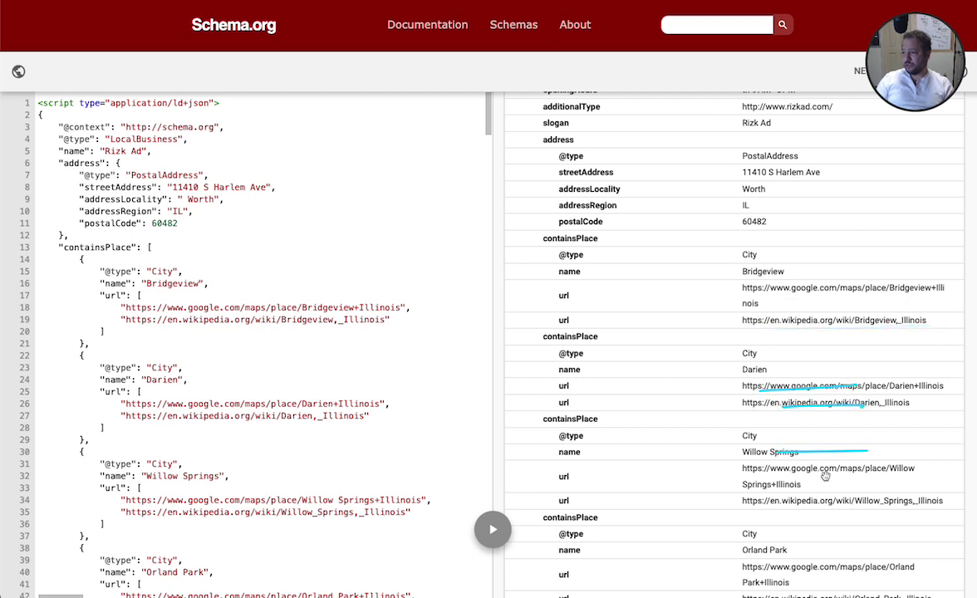
pyautogui.moveTo(824, 475); pyautogui.dragTo(866, 475)
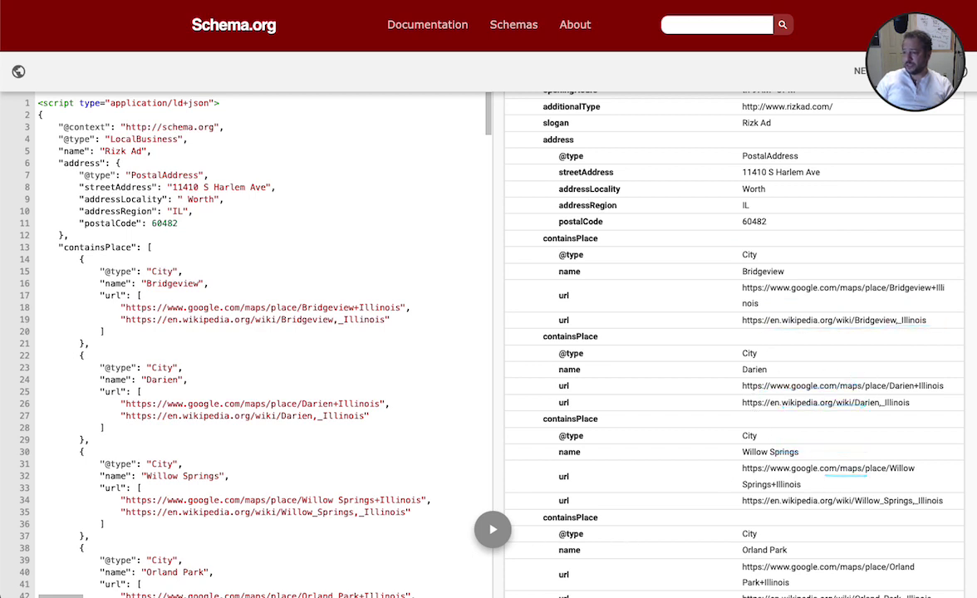
# Scroll past postal codes and reviews to the areaServed GeoCircle with its 16093.4 geoRadius.
pyautogui.scroll(-5, 798, 424)
pyautogui.scroll(-5, 771, 406)
pyautogui.scroll(-5, 770, 406)
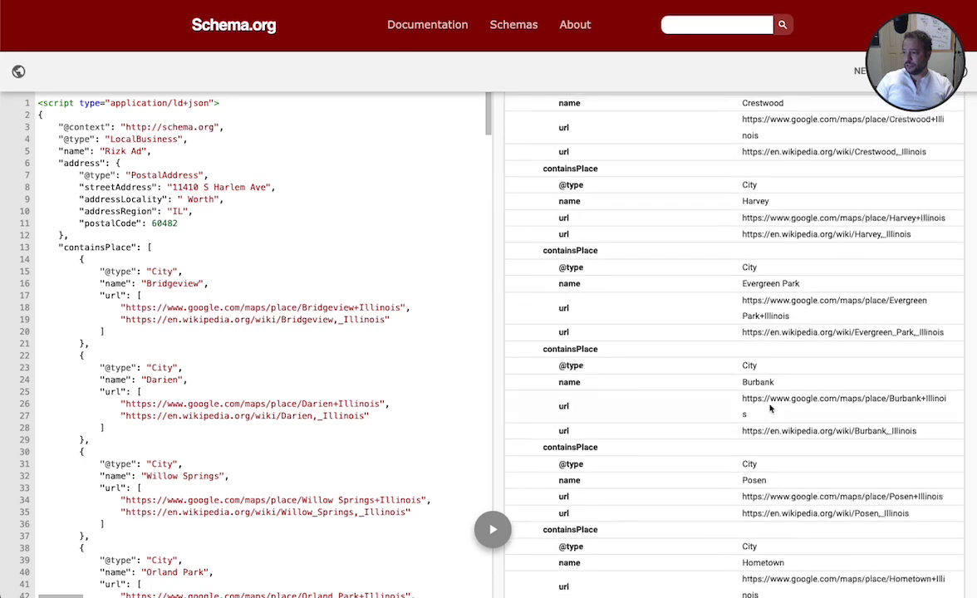
pyautogui.scroll(-5, 771, 406)
pyautogui.scroll(-5, 770, 406)
pyautogui.scroll(5, 770, 406)
pyautogui.scroll(5, 768, 407)
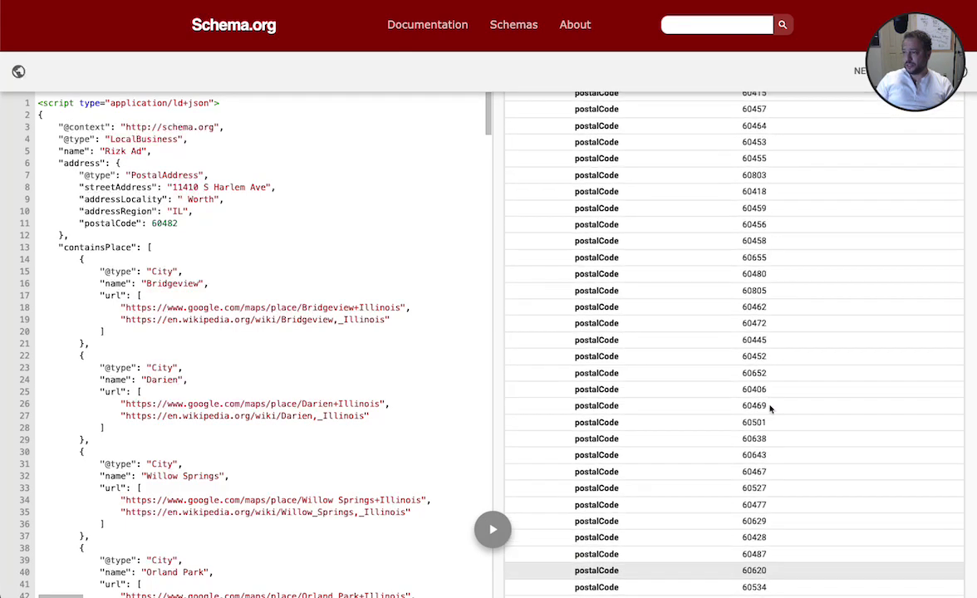
pyautogui.scroll(3, 768, 408)
pyautogui.scroll(3, 727, 361)
pyautogui.scroll(1, 729, 361)
pyautogui.scroll(-1, 730, 333)
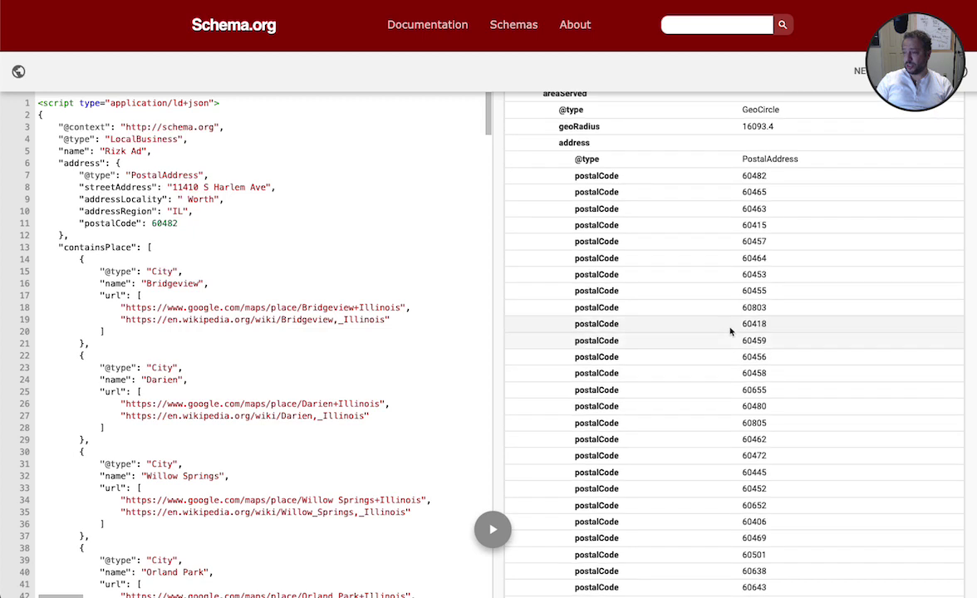
pyautogui.scroll(-1, 706, 390)
pyautogui.scroll(-5, 731, 430)
pyautogui.scroll(-5, 745, 430)
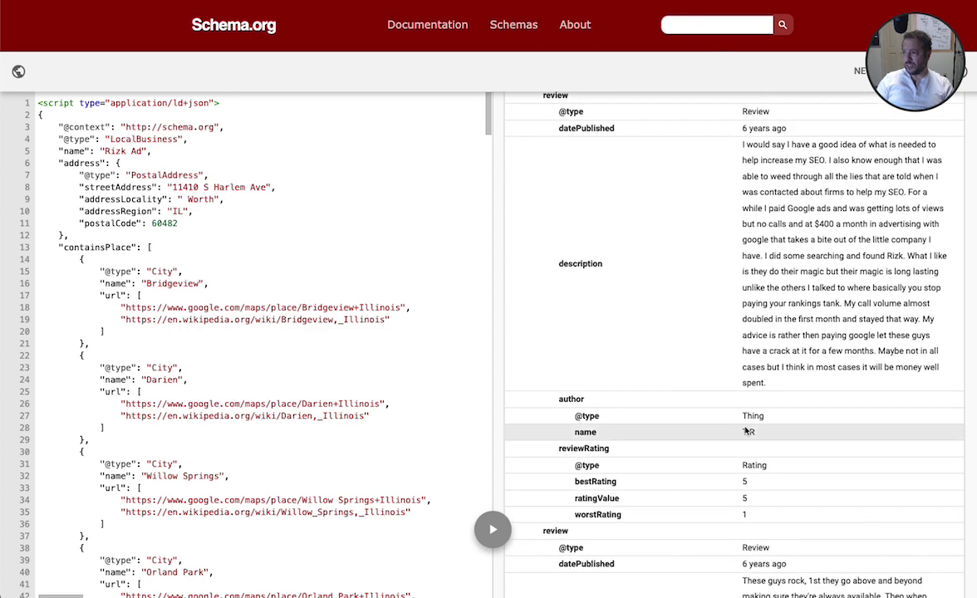
pyautogui.scroll(2, 746, 429)
pyautogui.scroll(-3, 746, 430)
pyautogui.scroll(-1, 746, 429)
pyautogui.scroll(-5, 746, 430)
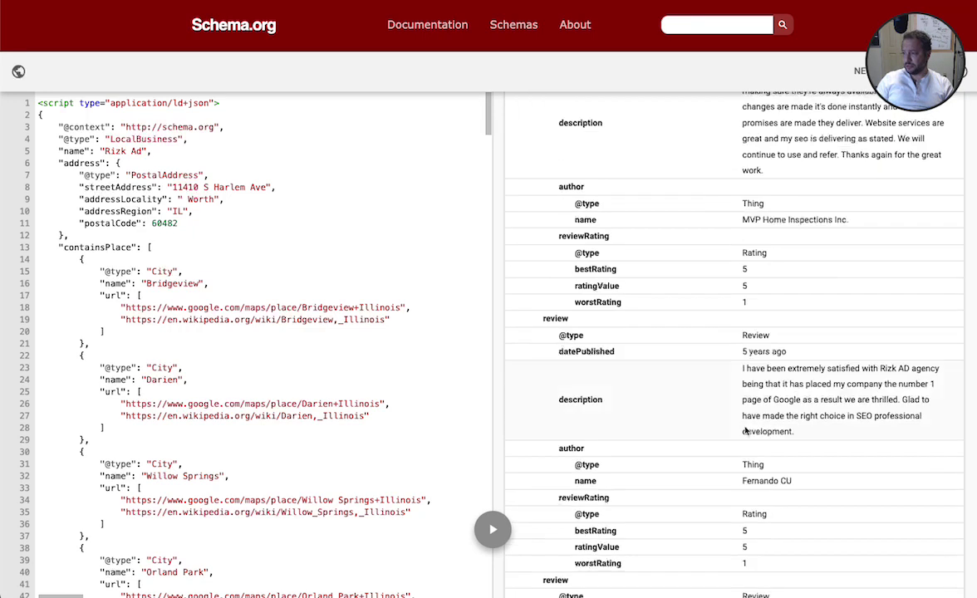
pyautogui.scroll(-1, 745, 429)
pyautogui.scroll(-4, 746, 430)
pyautogui.scroll(-1, 745, 429)
pyautogui.scroll(-3, 746, 429)
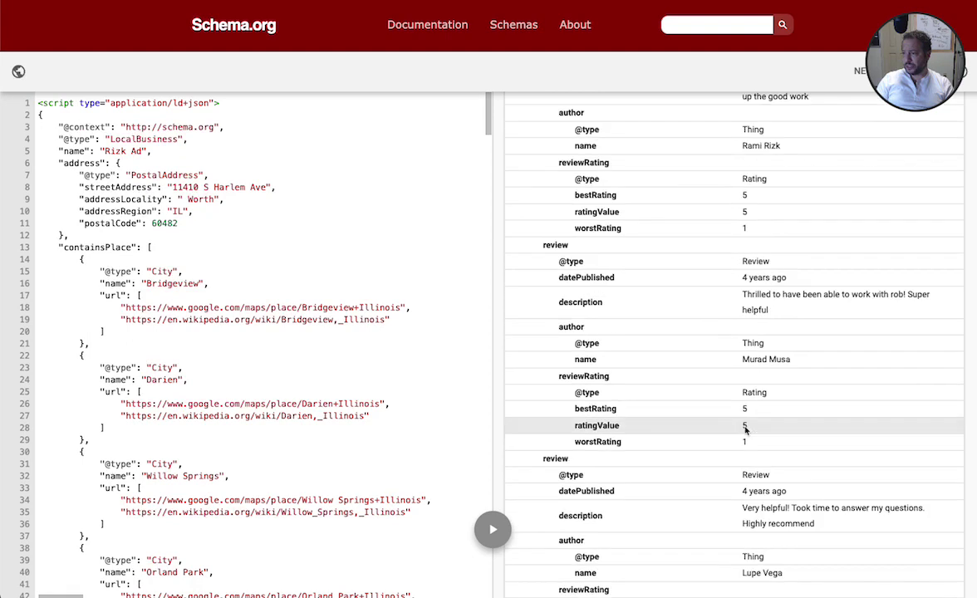
pyautogui.scroll(-6, 745, 430)
pyautogui.scroll(5, 745, 430)
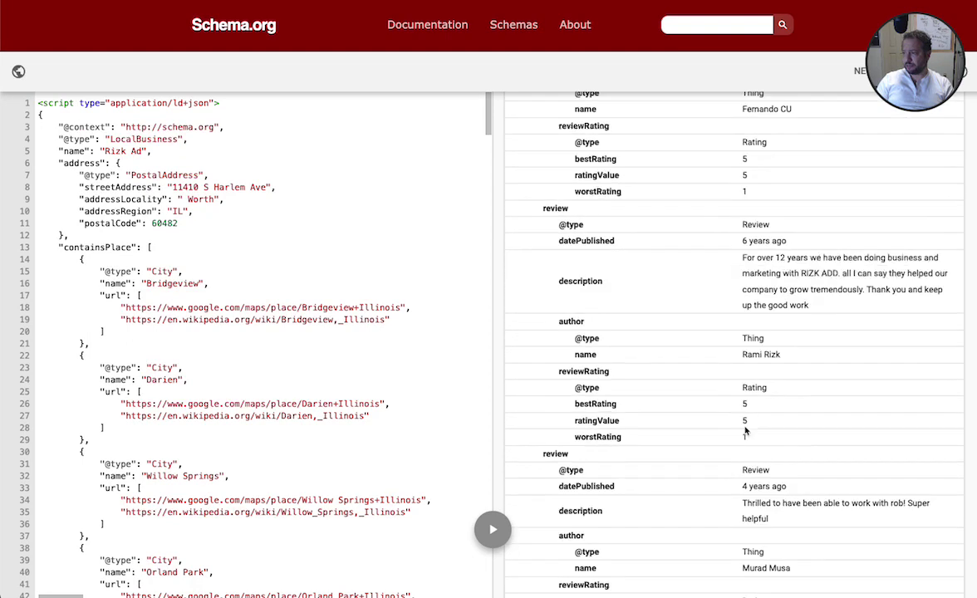
pyautogui.scroll(5, 745, 430)
pyautogui.scroll(2, 745, 429)
pyautogui.scroll(3, 746, 430)
pyautogui.scroll(5, 745, 429)
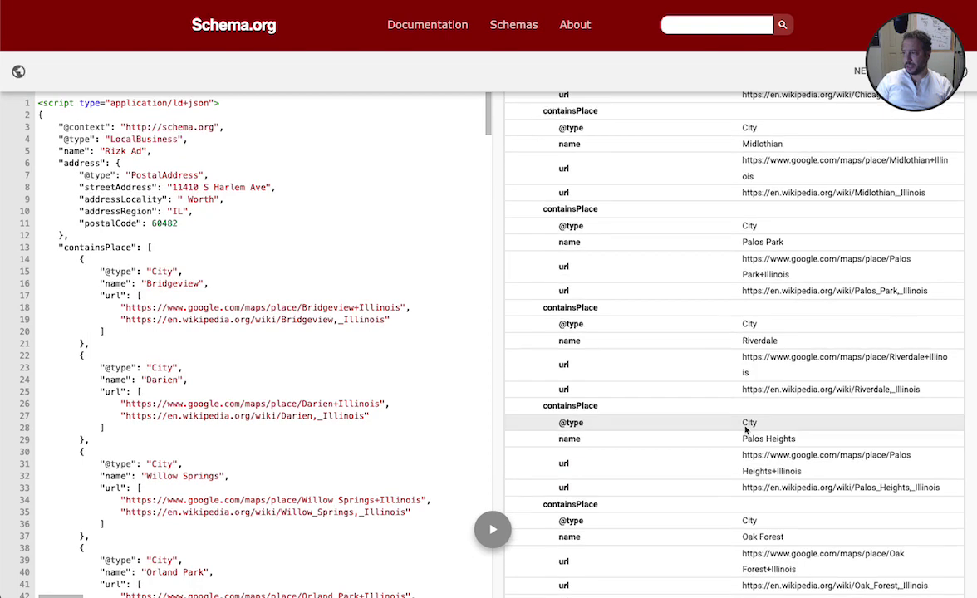
pyautogui.scroll(-5, 746, 430)
pyautogui.scroll(-3, 745, 429)
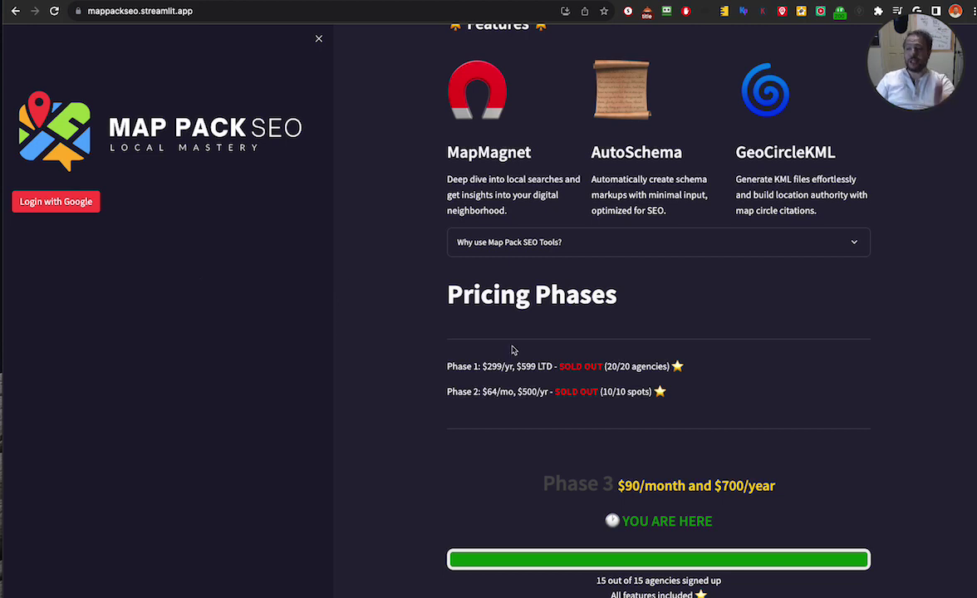
# Highlight the Final Phase transition wording on the pricing page.
pyautogui.scroll(-5, 524, 349)
pyautogui.scroll(2, 600, 327)
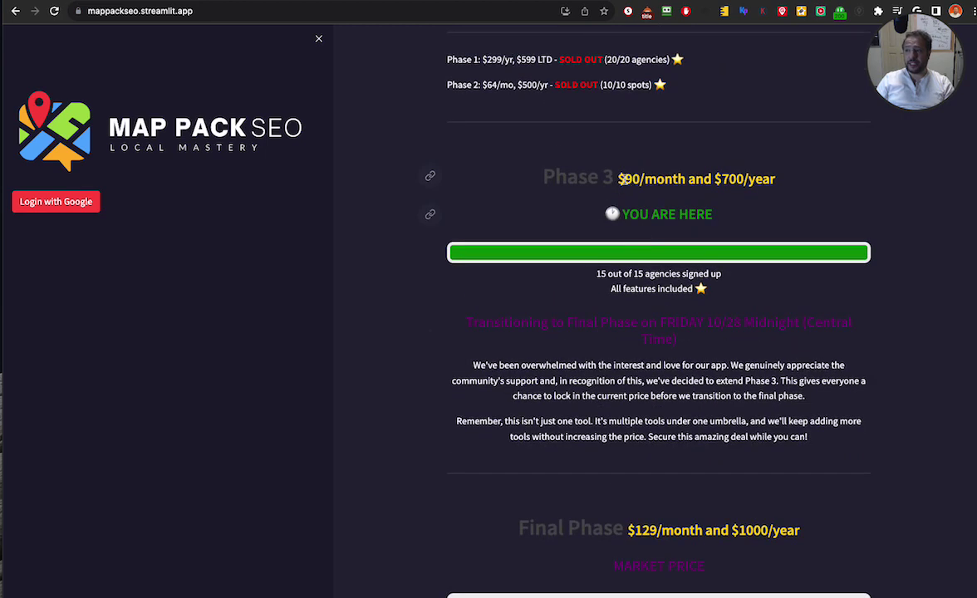
pyautogui.moveTo(573, 323); pyautogui.dragTo(720, 322)
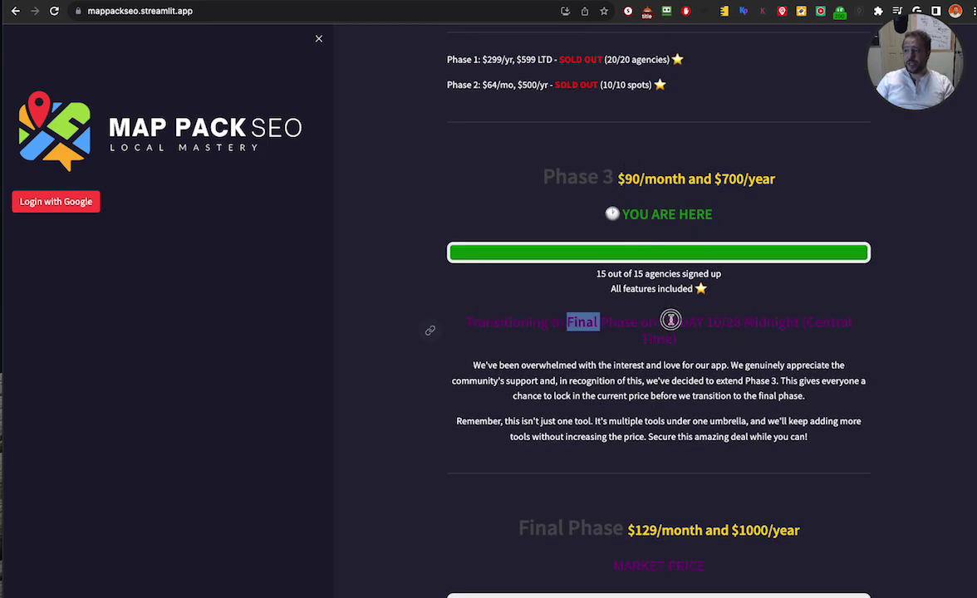
pyautogui.click(722, 324)
pyautogui.scroll(-1, 728, 339)
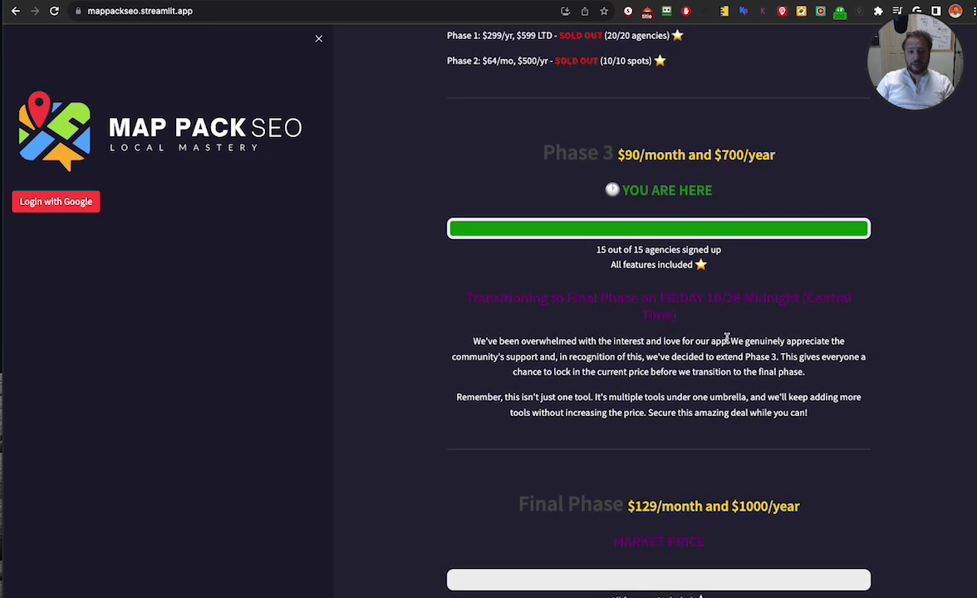
pyautogui.scroll(-2, 728, 339)
pyautogui.scroll(-3, 728, 339)
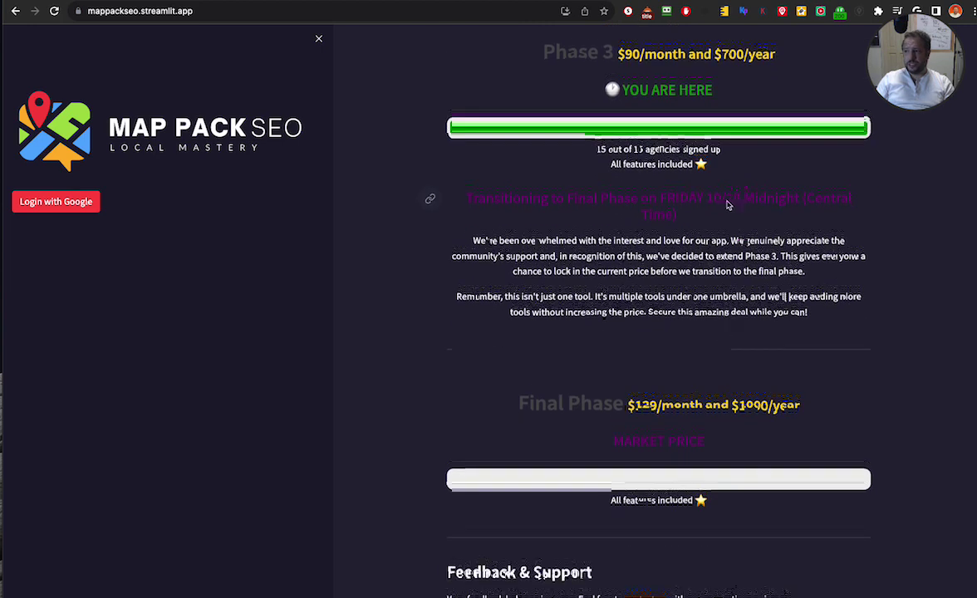
# Highlight the Friday 10/28 deadline and the $129/month Final Phase price.
pyautogui.moveTo(713, 191); pyautogui.dragTo(747, 191)
pyautogui.click(733, 204)
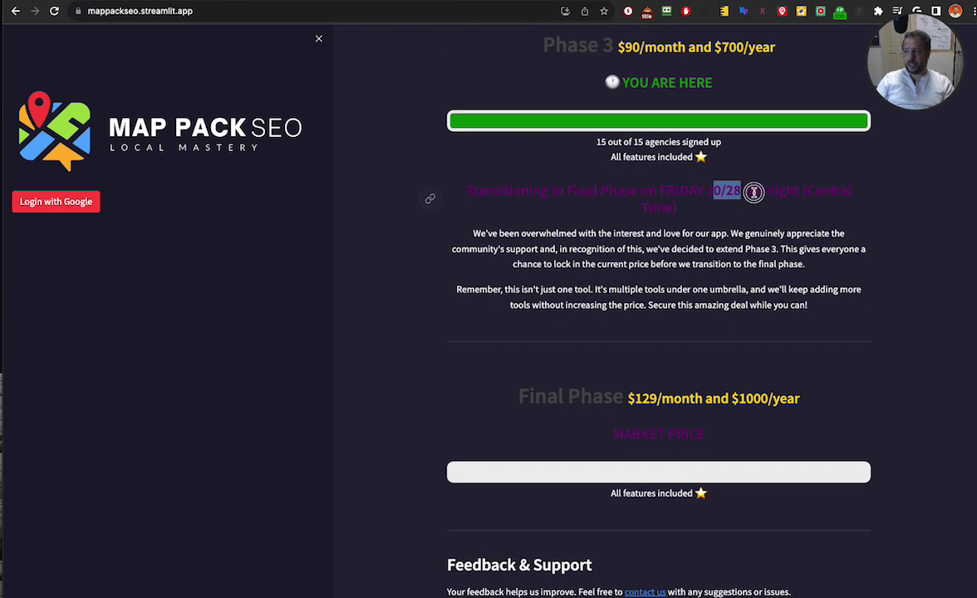
pyautogui.click(656, 192)
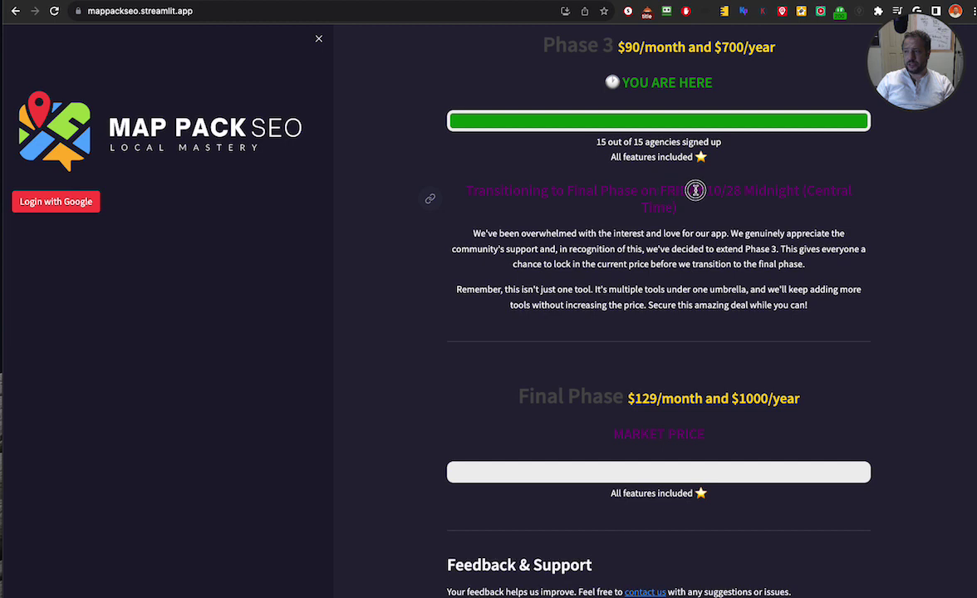
pyautogui.moveTo(726, 190); pyautogui.dragTo(745, 190)
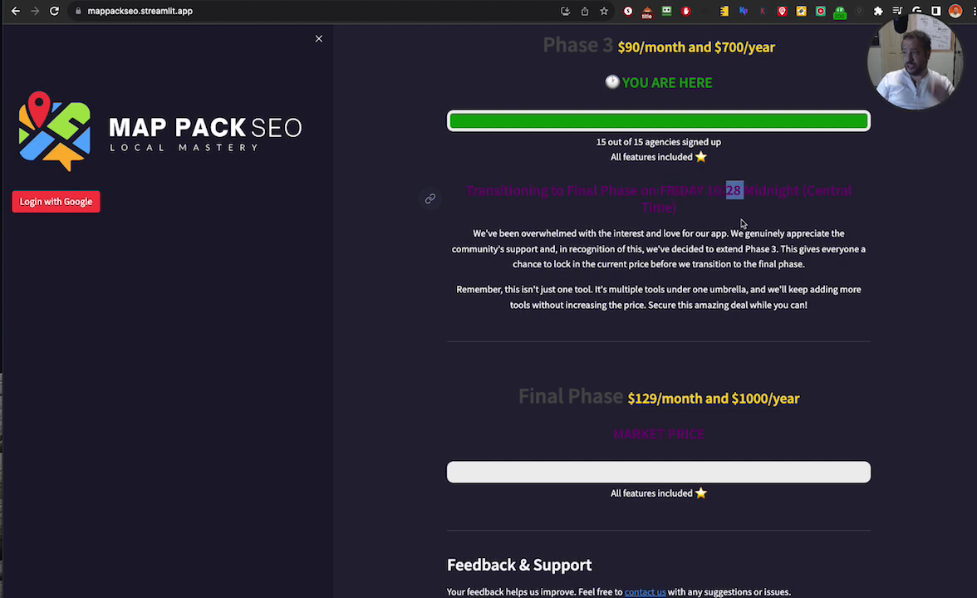
pyautogui.scroll(-2, 731, 217)
pyautogui.click(734, 204)
pyautogui.scroll(-1, 733, 204)
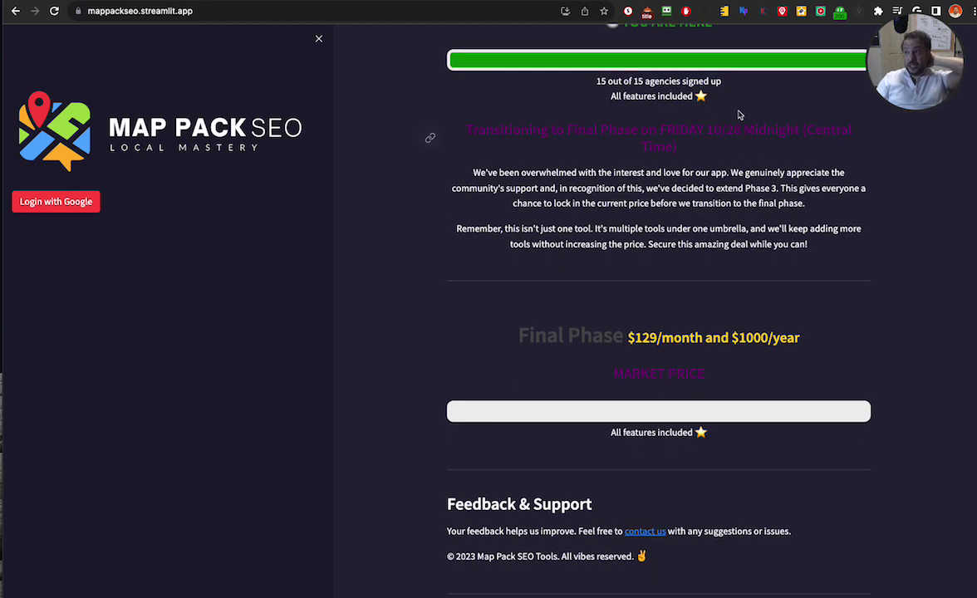
pyautogui.moveTo(713, 130); pyautogui.dragTo(744, 129)
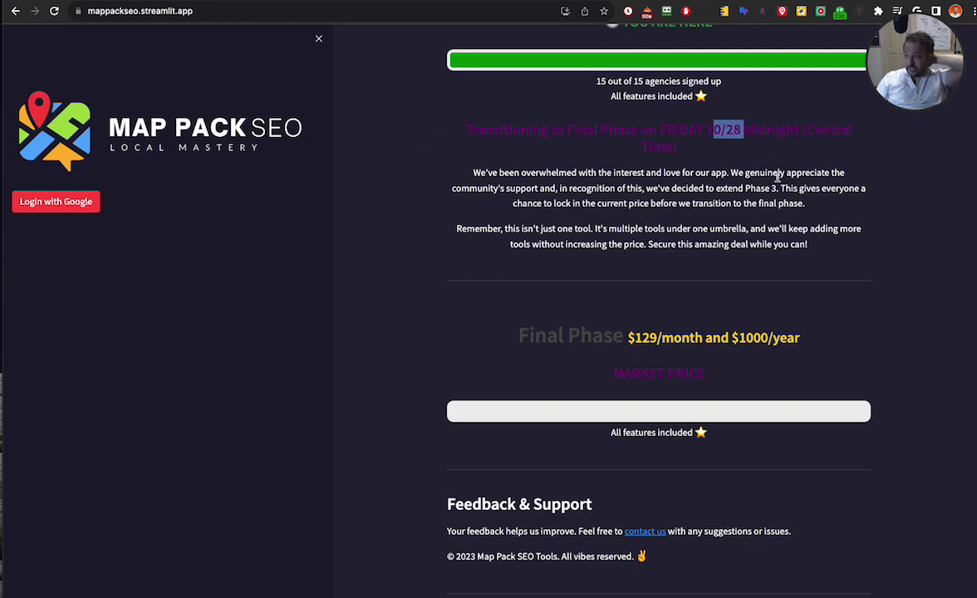
pyautogui.scroll(-3, 812, 223)
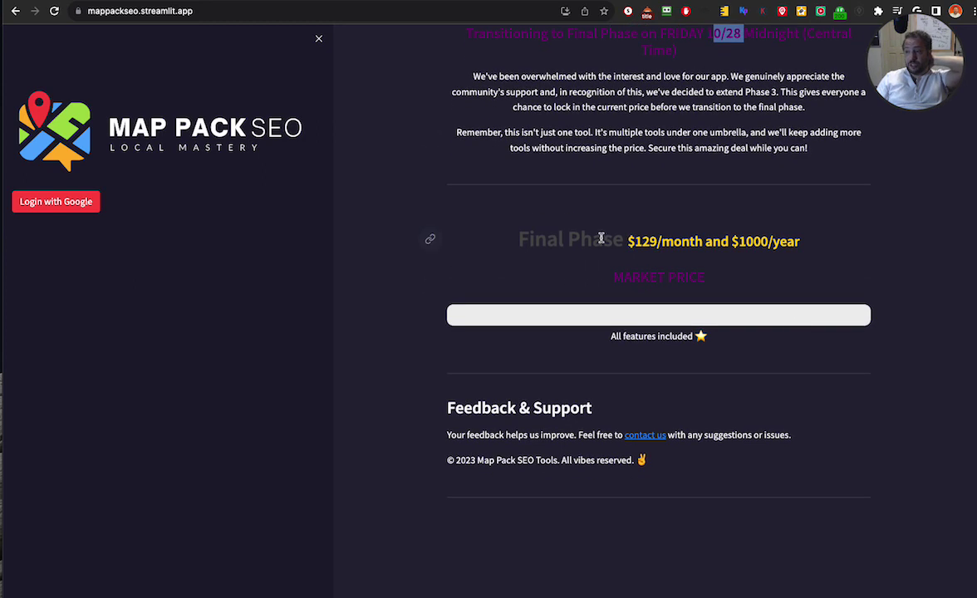
pyautogui.moveTo(629, 242); pyautogui.dragTo(658, 243)
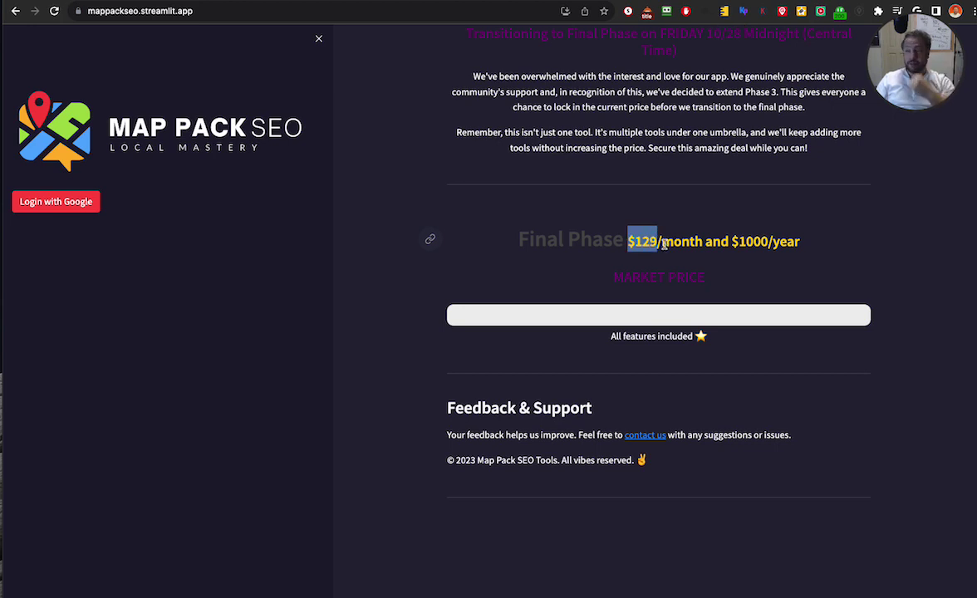